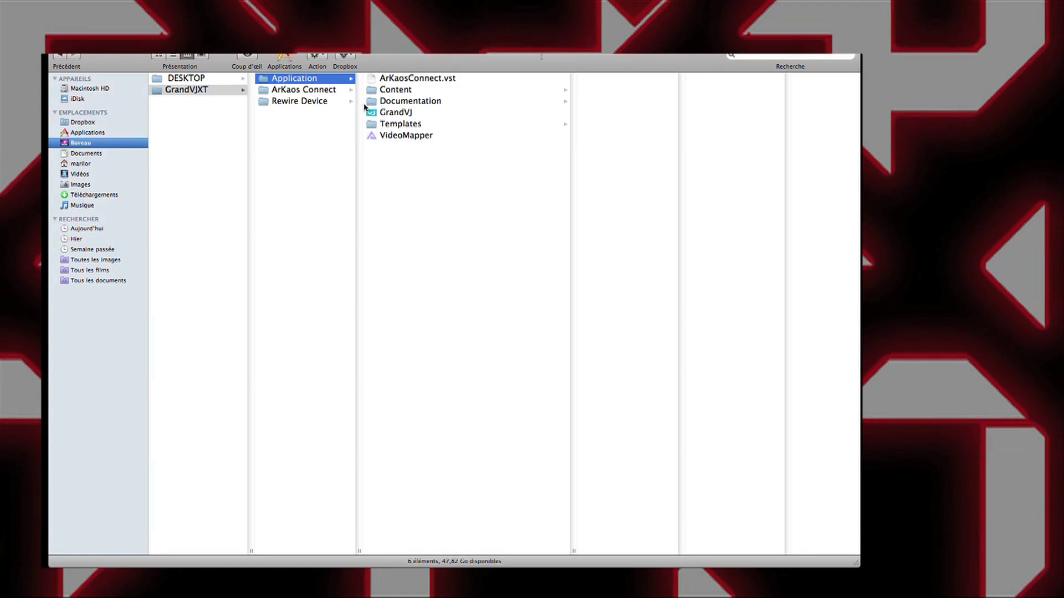
# - Launch GrandVJ from the Application folder inside GrandVJXT
pyautogui.click(403, 113)
pyautogui.click(412, 135)
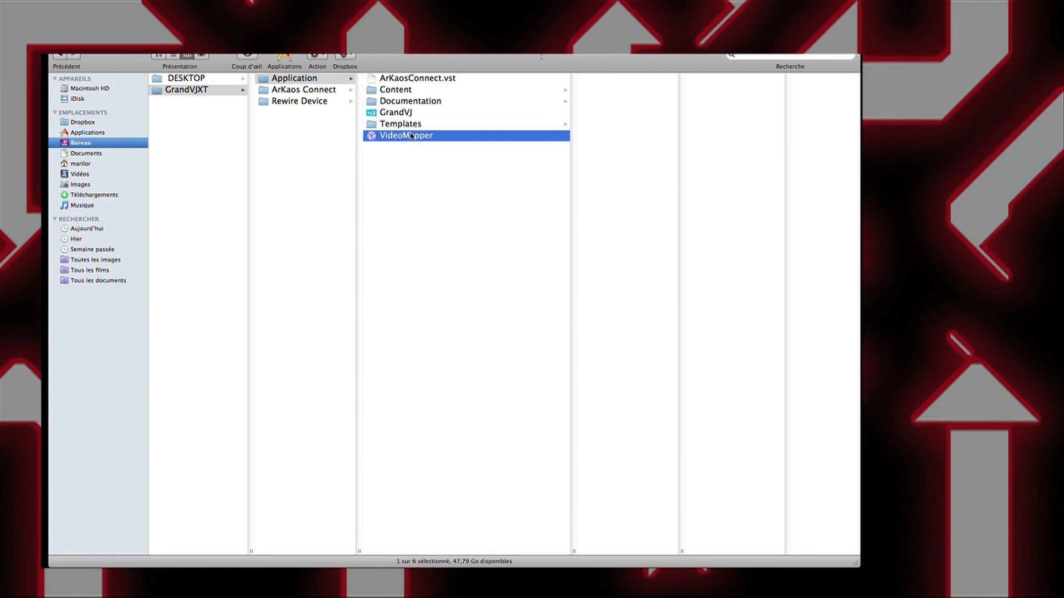
pyautogui.doubleClick(375, 114)
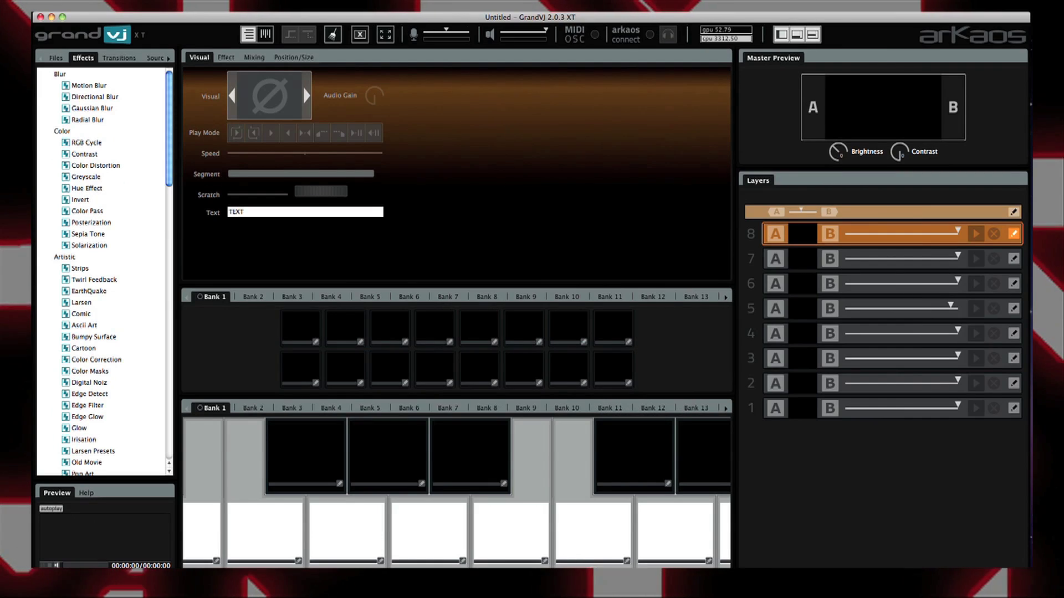
# - Switch the display preference to VideoMapper mode and apply it
pyautogui.click(72, 6)
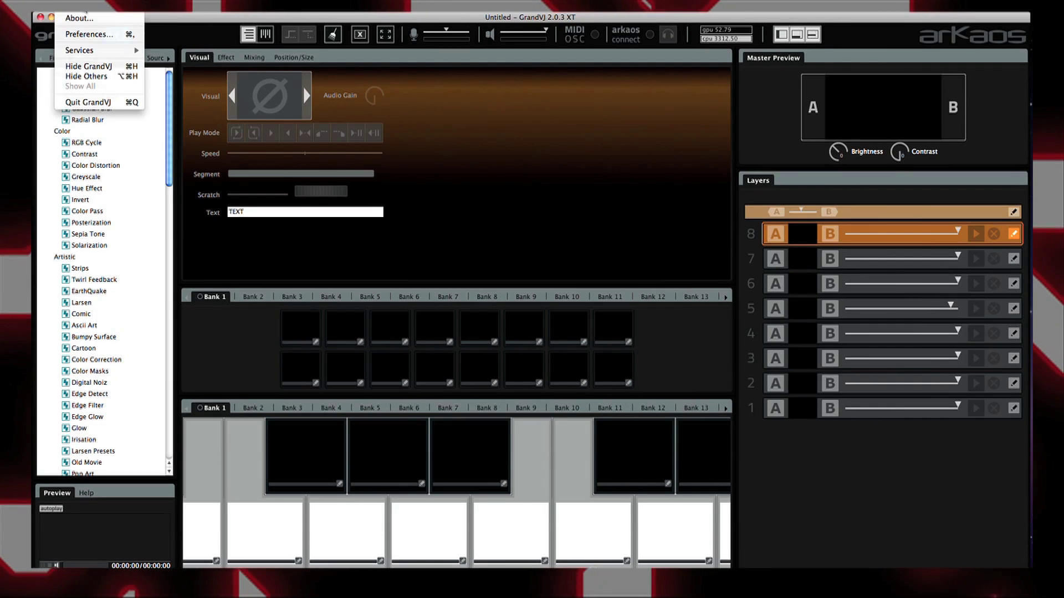
pyautogui.click(87, 34)
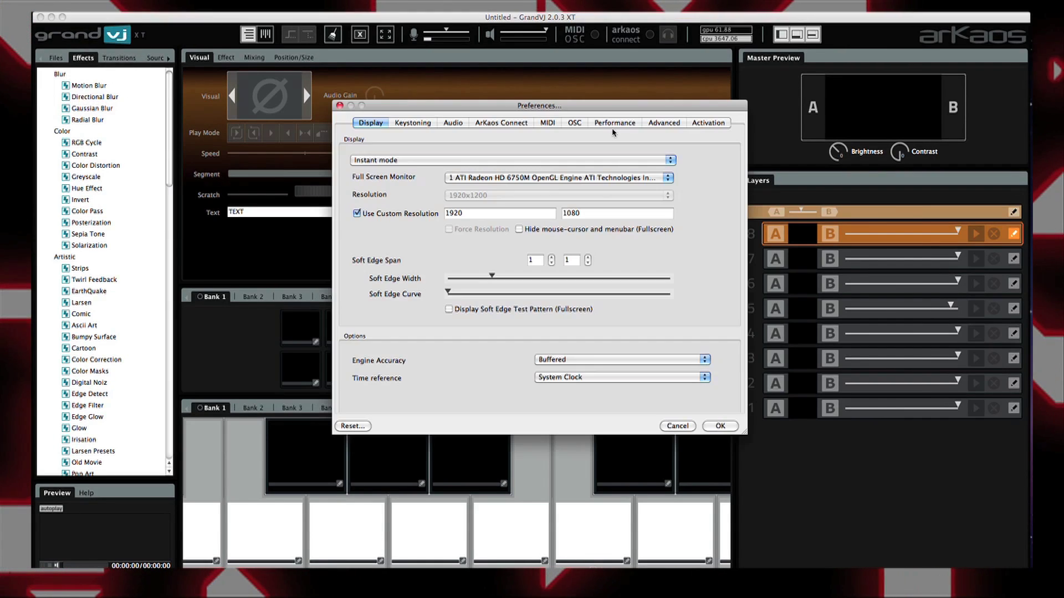
pyautogui.click(415, 161)
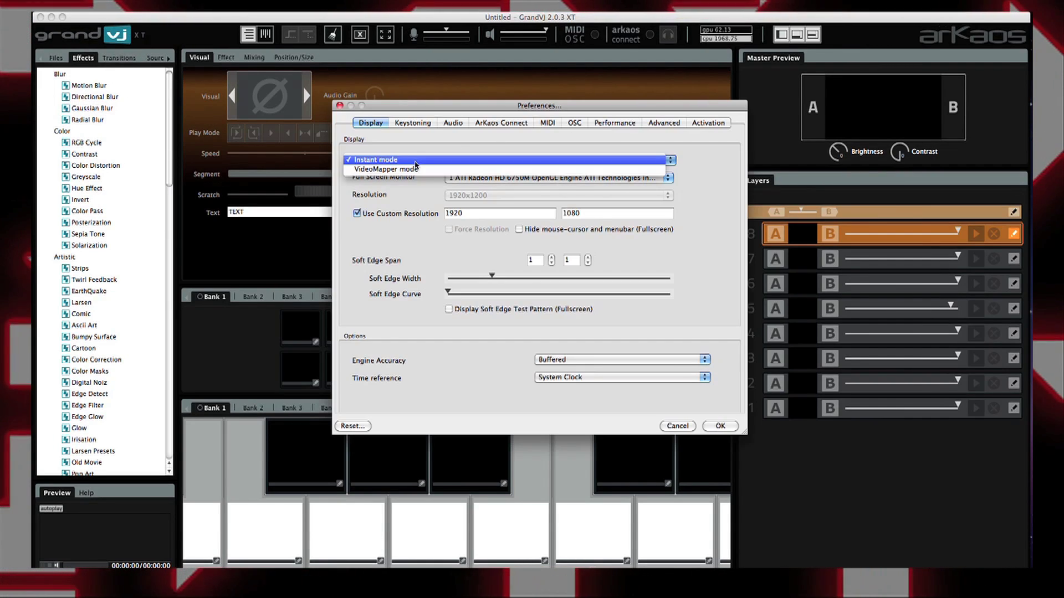
pyautogui.click(416, 170)
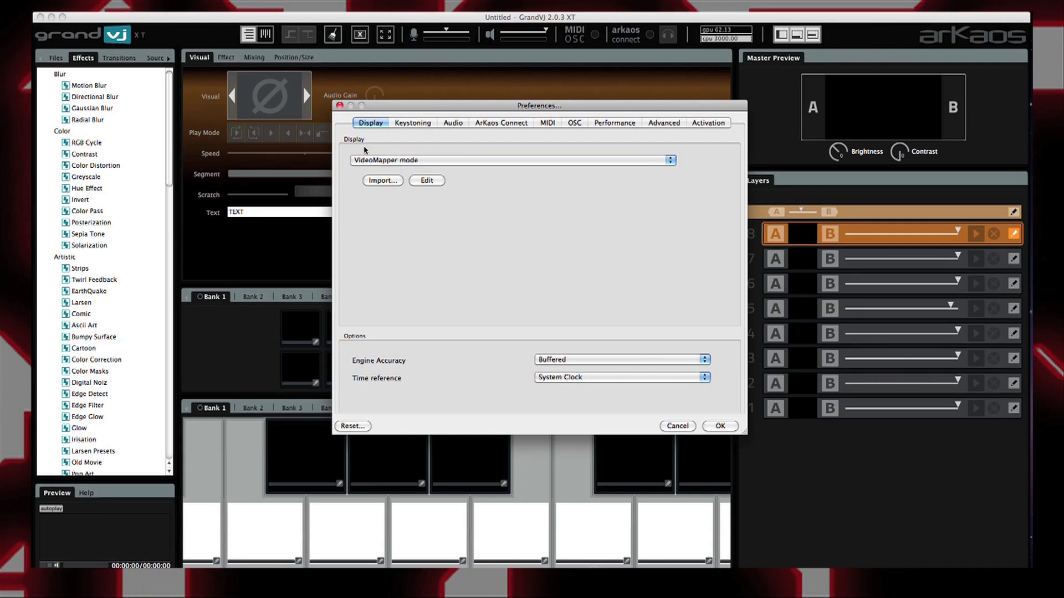
pyautogui.click(720, 426)
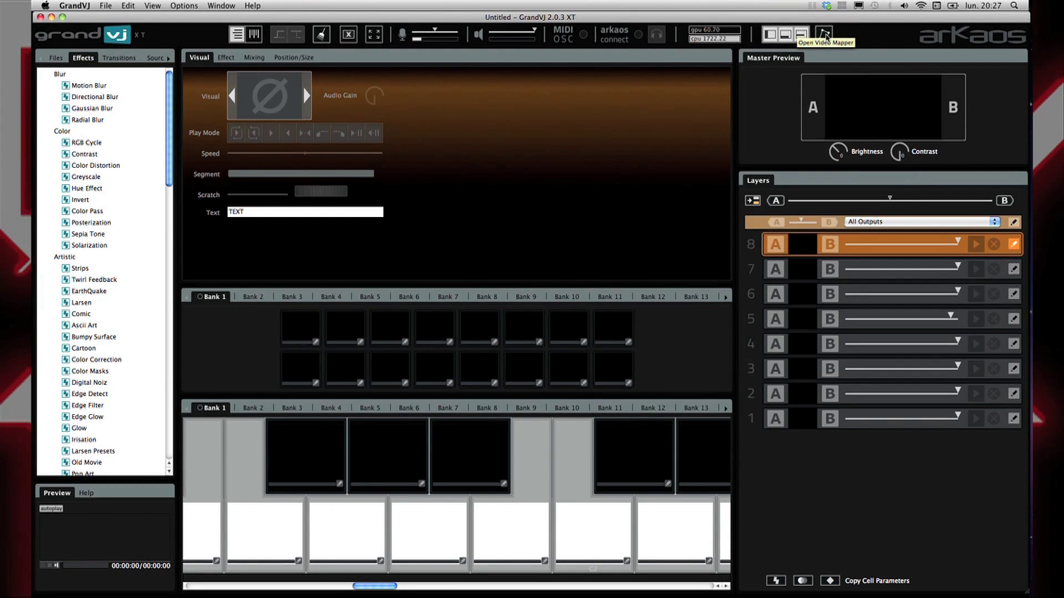
# - Open VideoMapper and show the identification labels on the connected displays
pyautogui.click(826, 36)
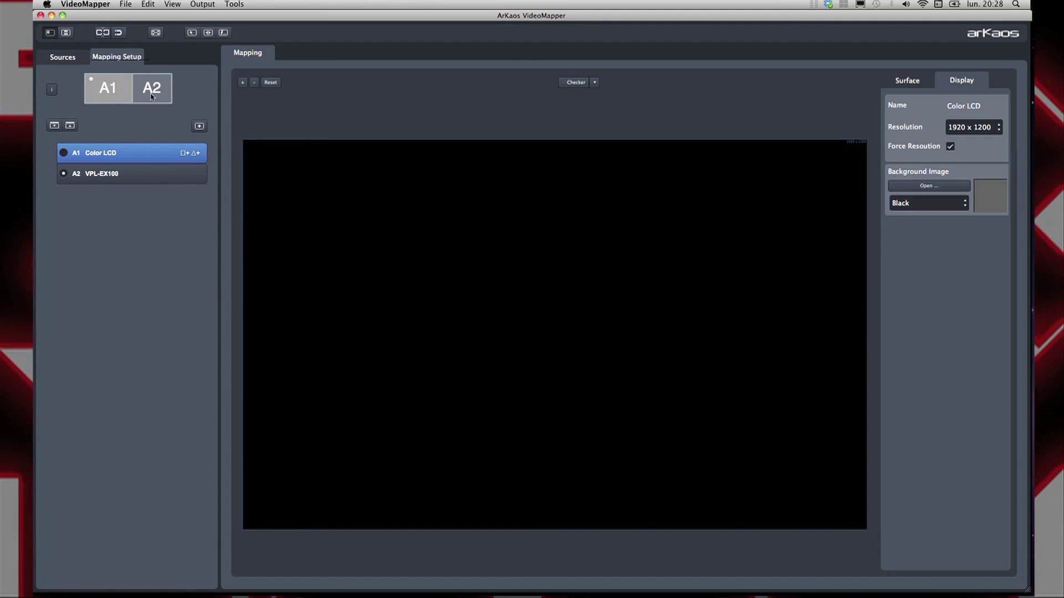
pyautogui.click(56, 89)
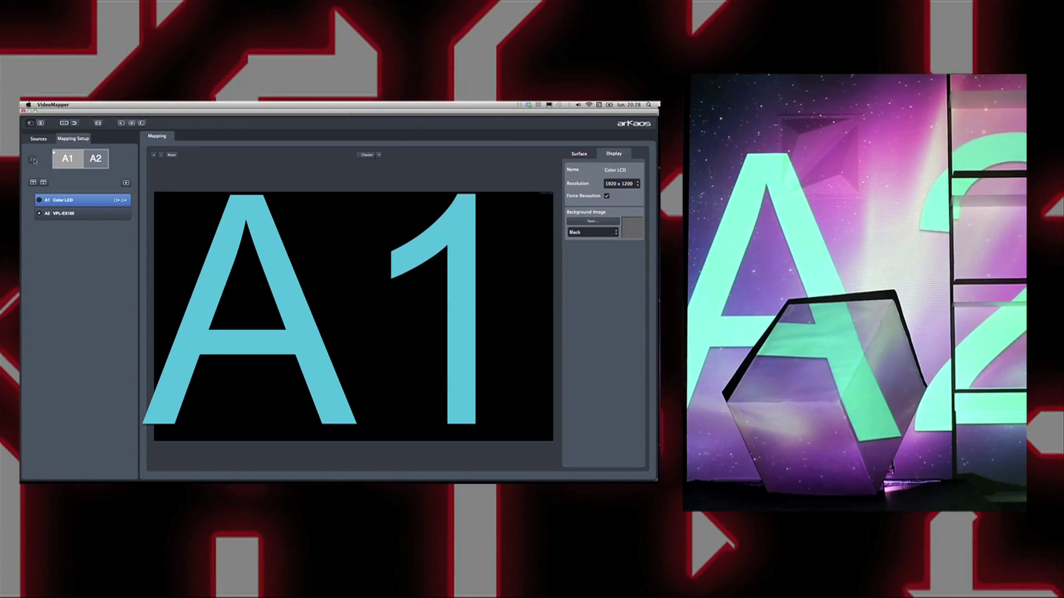
# - Add a quad surface to the VPL-EX100 display and move it to about X 623, Y 420
pyautogui.click(65, 213)
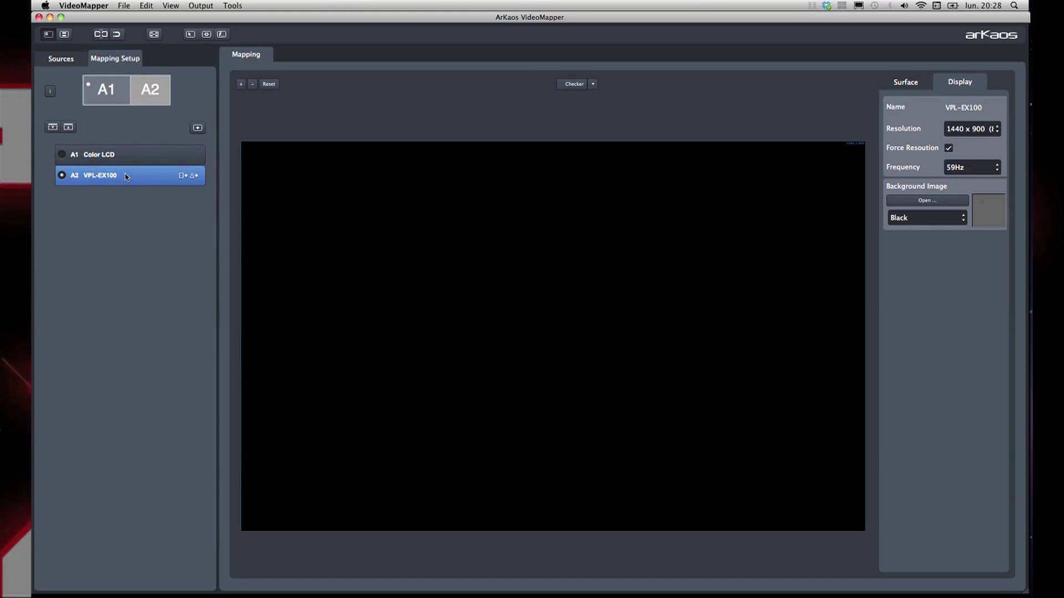
pyautogui.click(183, 176)
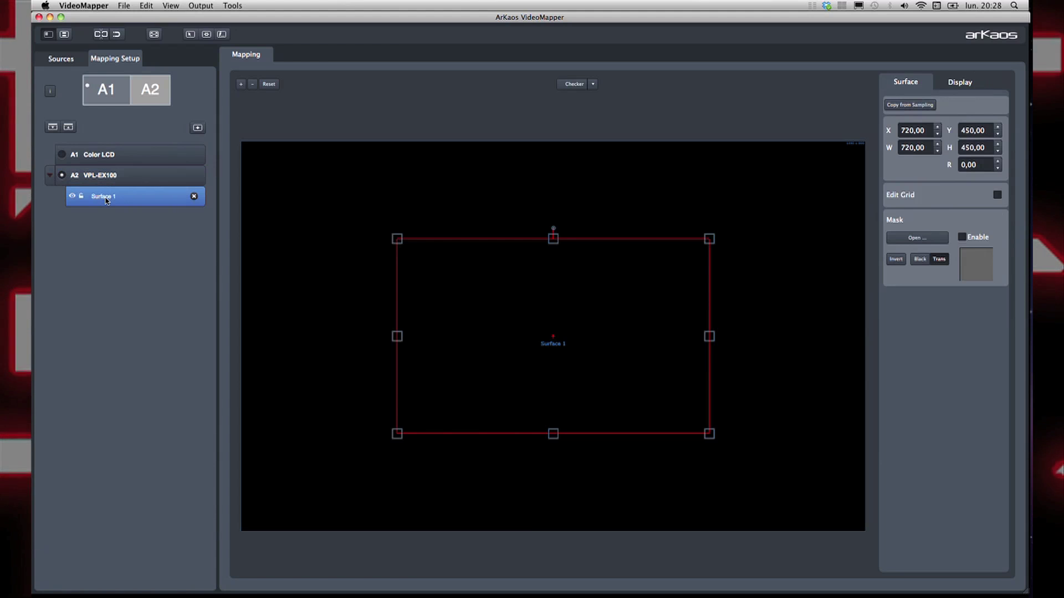
pyautogui.moveTo(490, 289); pyautogui.dragTo(452, 278)
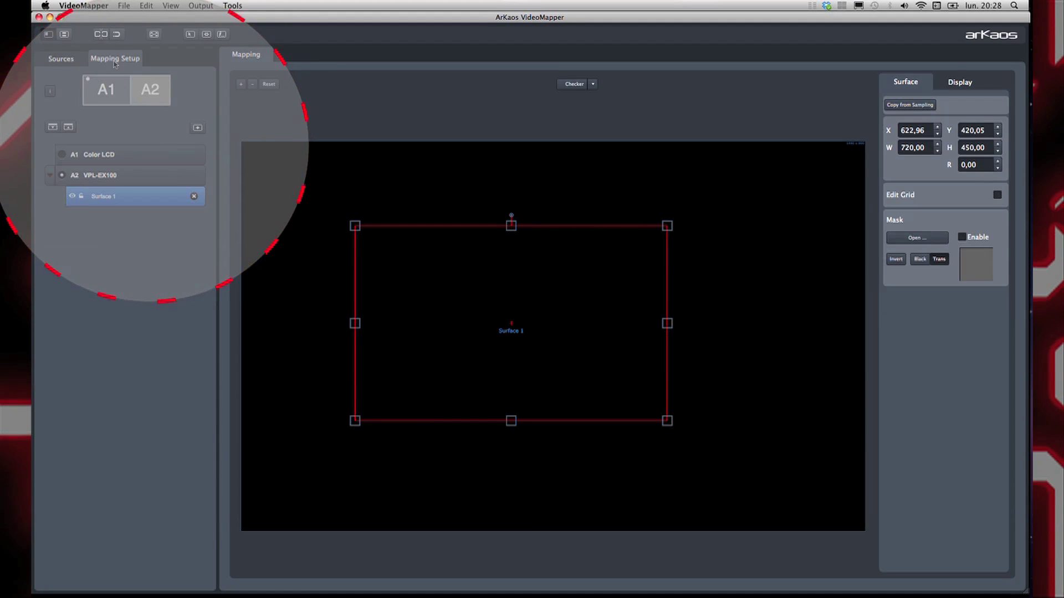
# - Try several test images as the surface's source and settle on Test Card 16x9.png
pyautogui.click(61, 58)
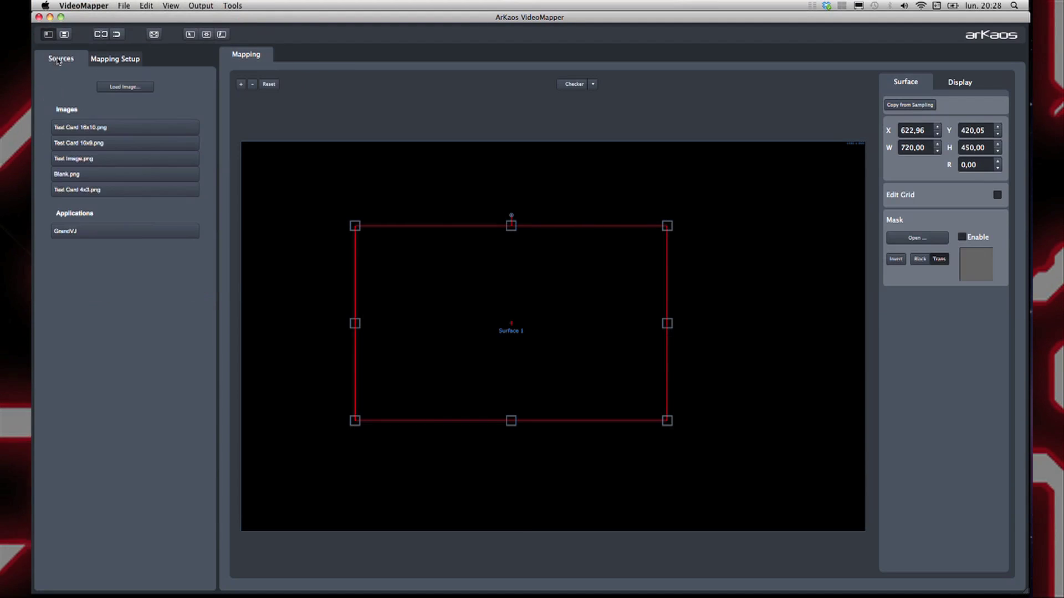
pyautogui.click(83, 144)
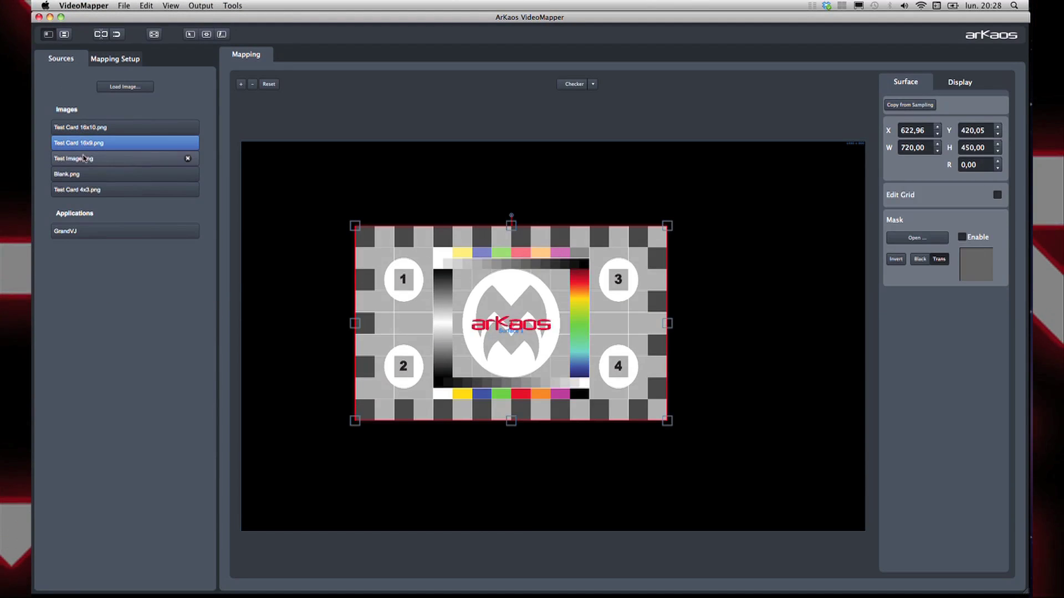
pyautogui.click(83, 158)
pyautogui.click(82, 177)
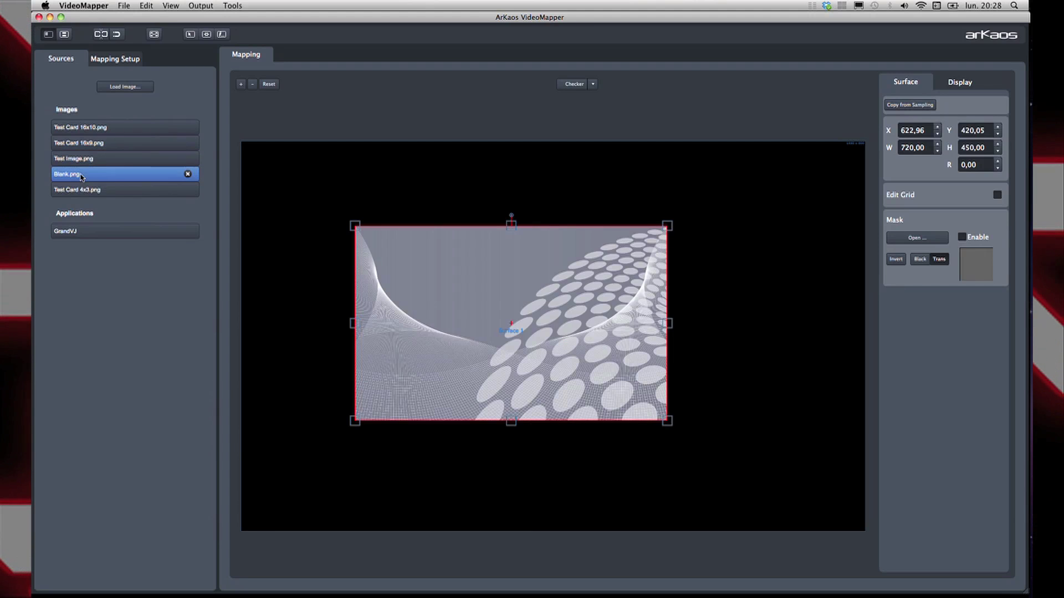
pyautogui.click(83, 190)
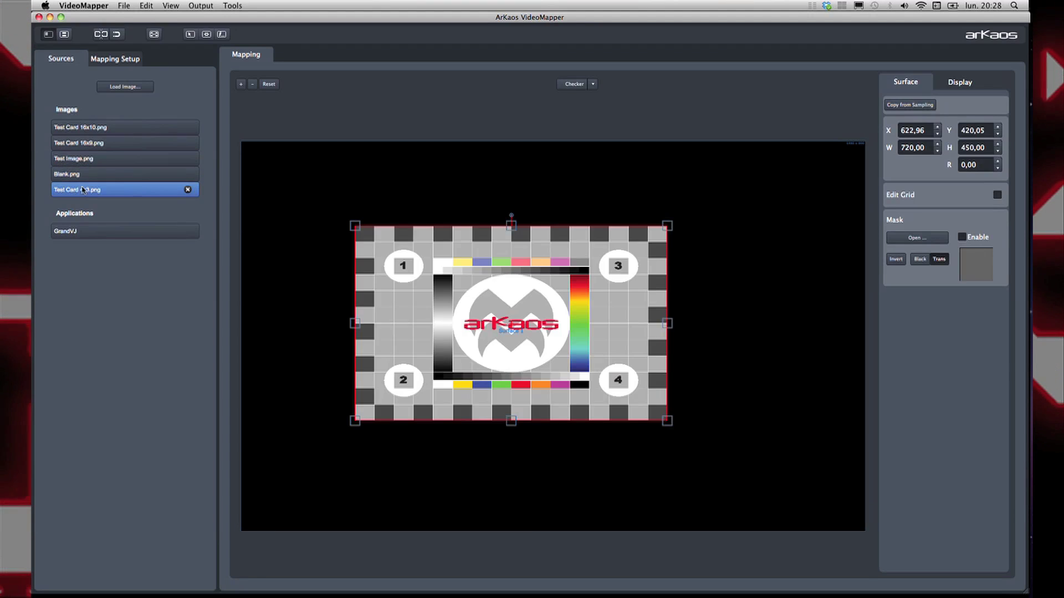
pyautogui.click(95, 144)
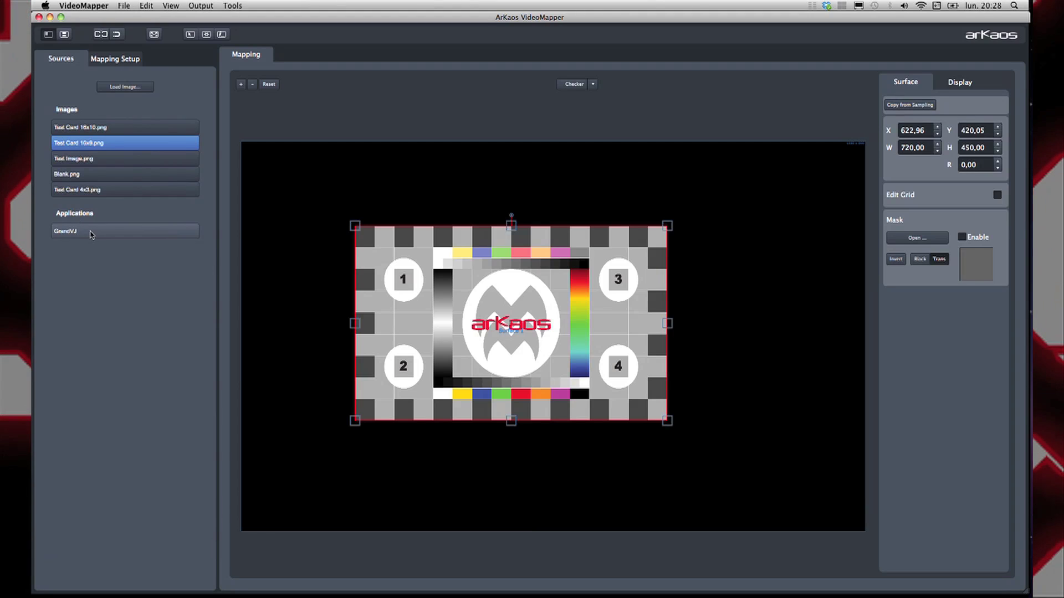
# - Add a triangle surface and further quad surfaces to the VPL-EX100 display
pyautogui.click(115, 60)
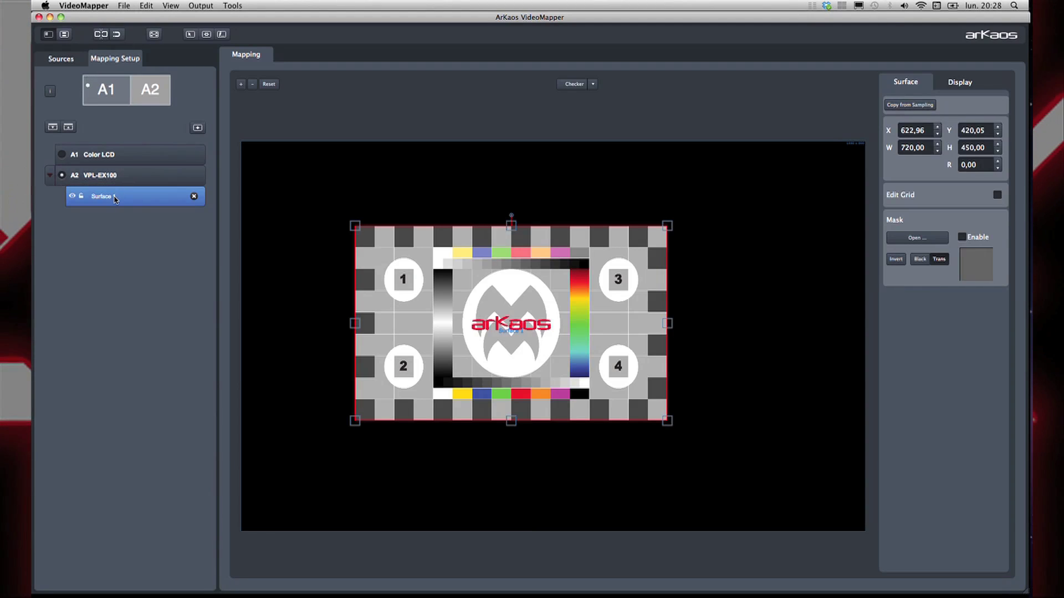
pyautogui.click(149, 176)
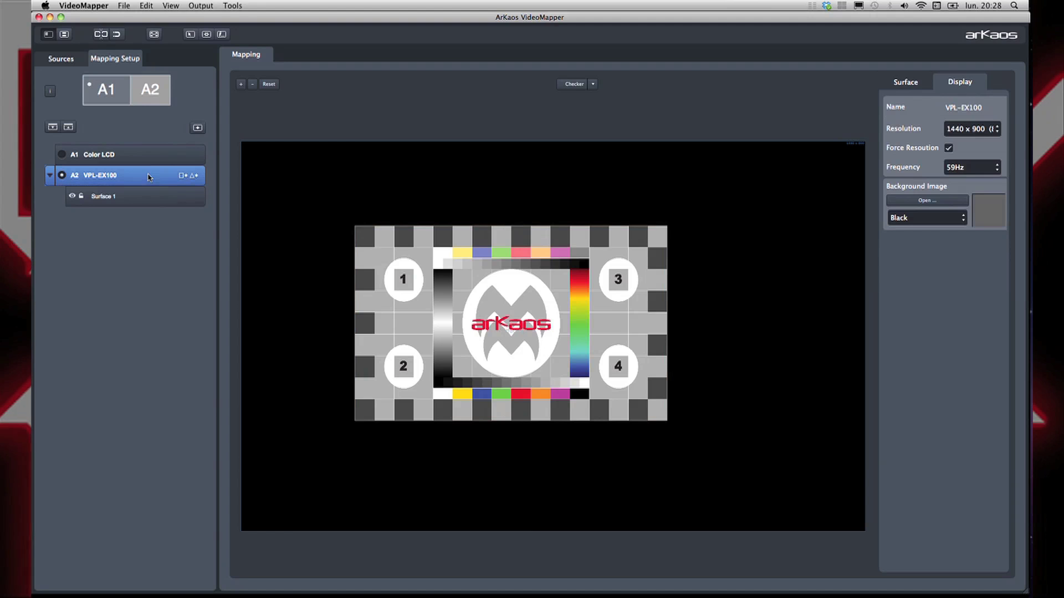
pyautogui.click(194, 176)
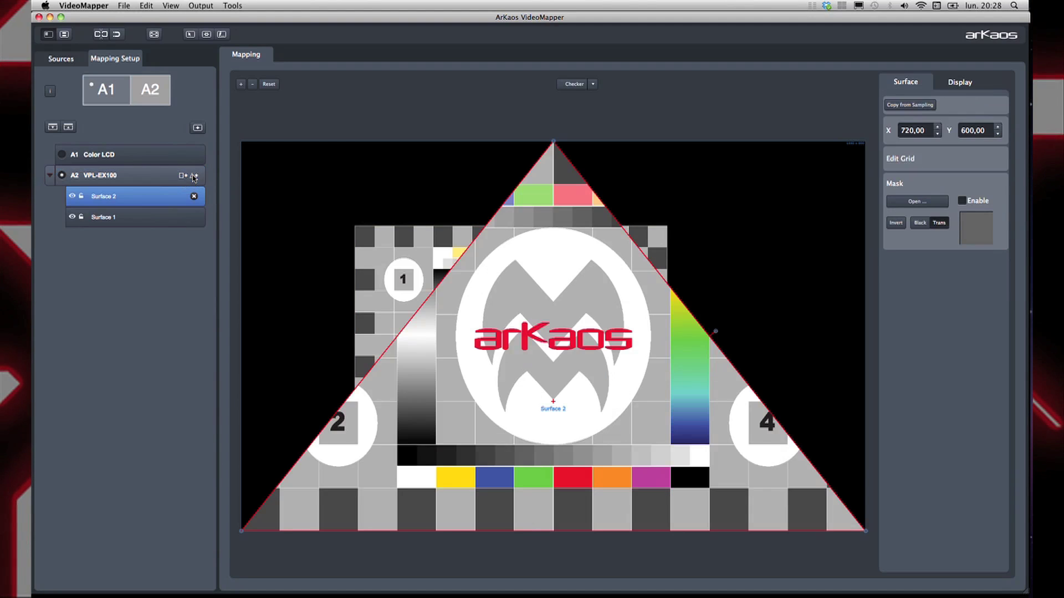
pyautogui.click(184, 176)
# - Reorder the surfaces under VPL-EX100 so that they stack in sequence from Surface 1 to Surface 4
pyautogui.moveTo(105, 216); pyautogui.dragTo(122, 252)
pyautogui.moveTo(108, 217); pyautogui.dragTo(125, 288)
pyautogui.moveTo(118, 205); pyautogui.dragTo(122, 277)
pyautogui.click(128, 222)
pyautogui.moveTo(128, 223); pyautogui.dragTo(130, 241)
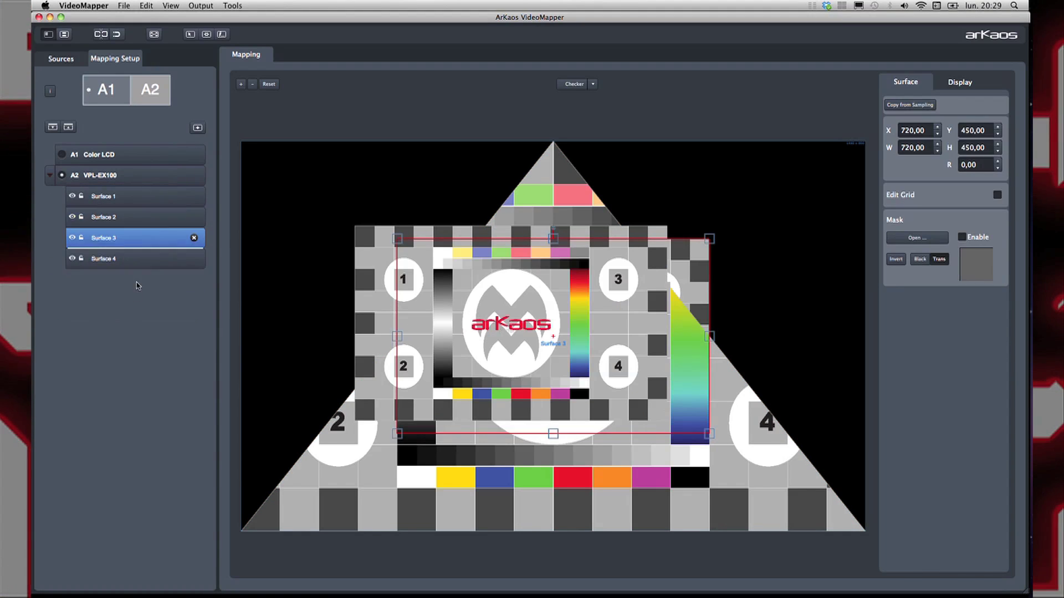
# - Delete all four surfaces from the VPL-EX100 display
pyautogui.click(194, 218)
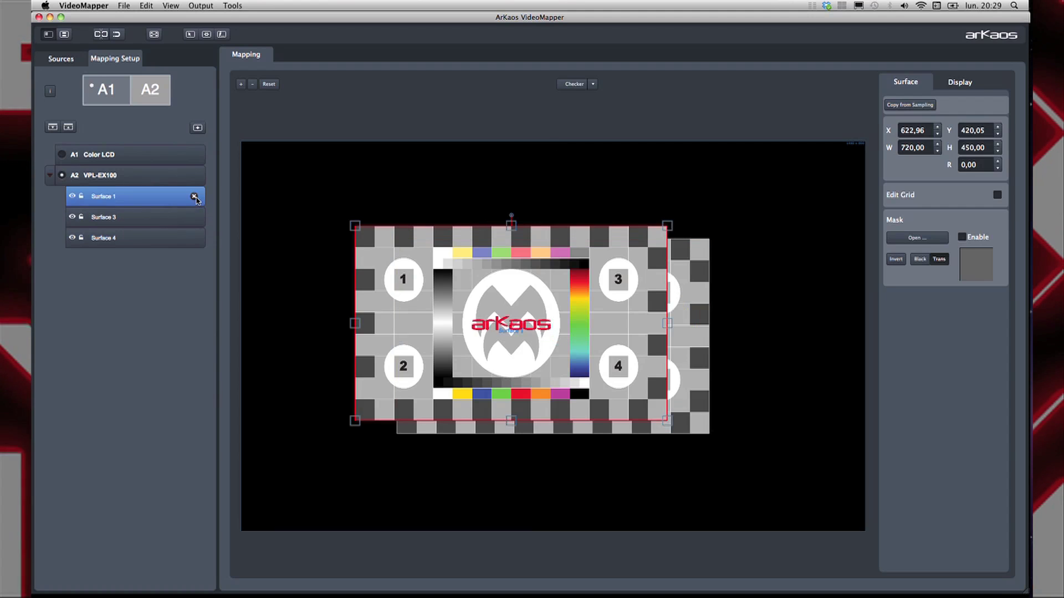
pyautogui.click(194, 197)
pyautogui.click(194, 197)
pyautogui.click(194, 197)
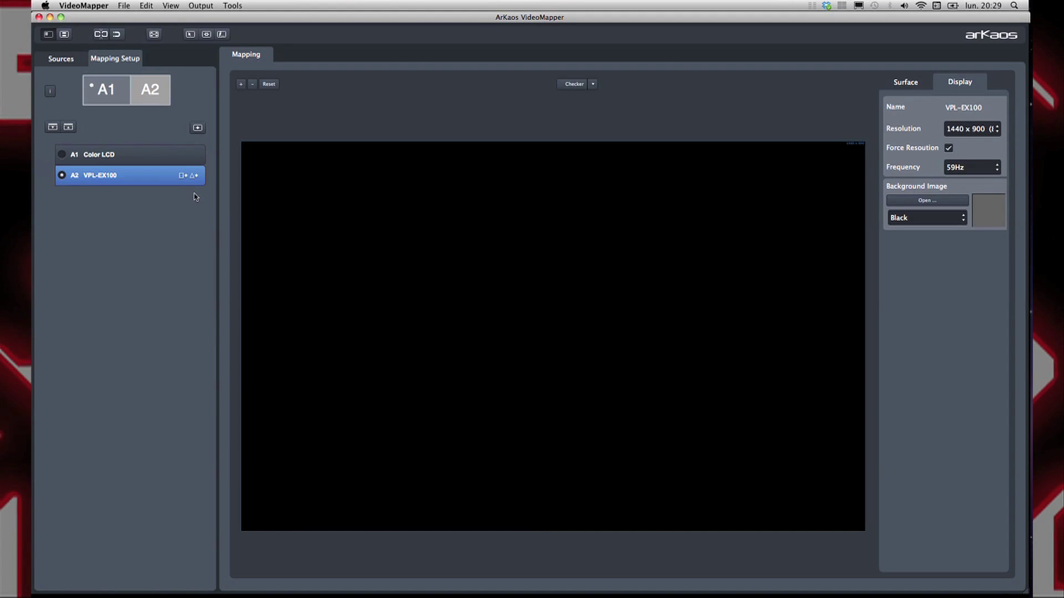
# - Add a new quad surface to the VPL-EX100 display and try moving and resizing it freely
pyautogui.click(182, 175)
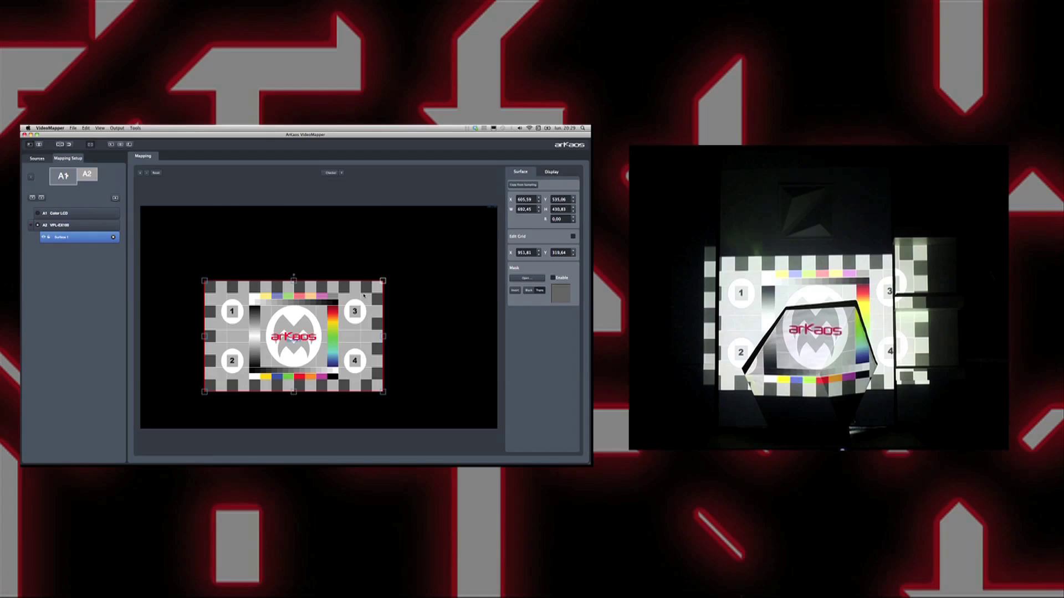
pyautogui.moveTo(385, 279); pyautogui.dragTo(309, 383)
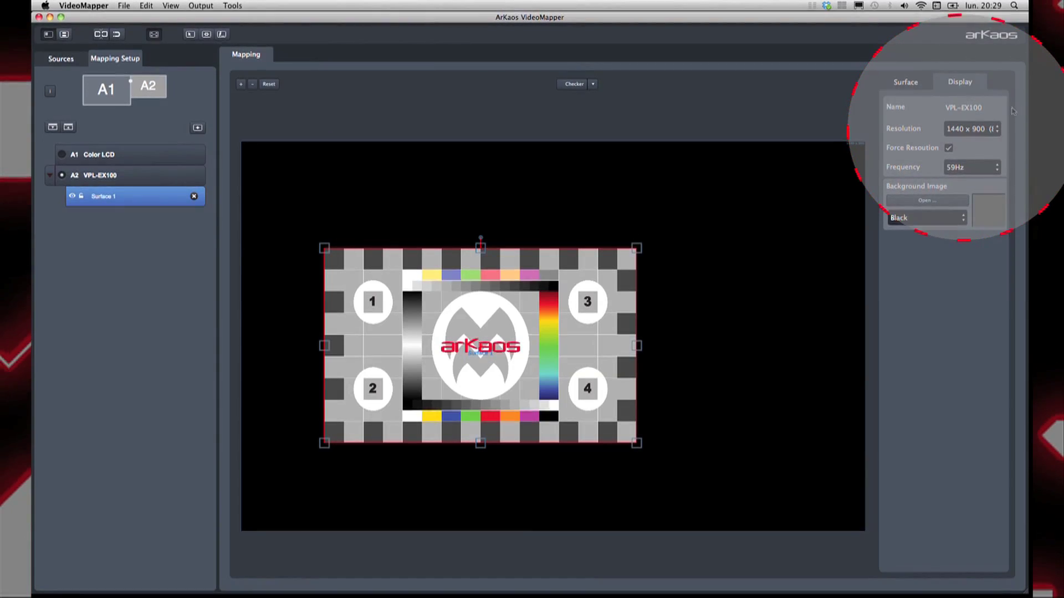
# - Check the resolutions available for the VPL-EX100 display and keep 1440 x 900
pyautogui.click(982, 132)
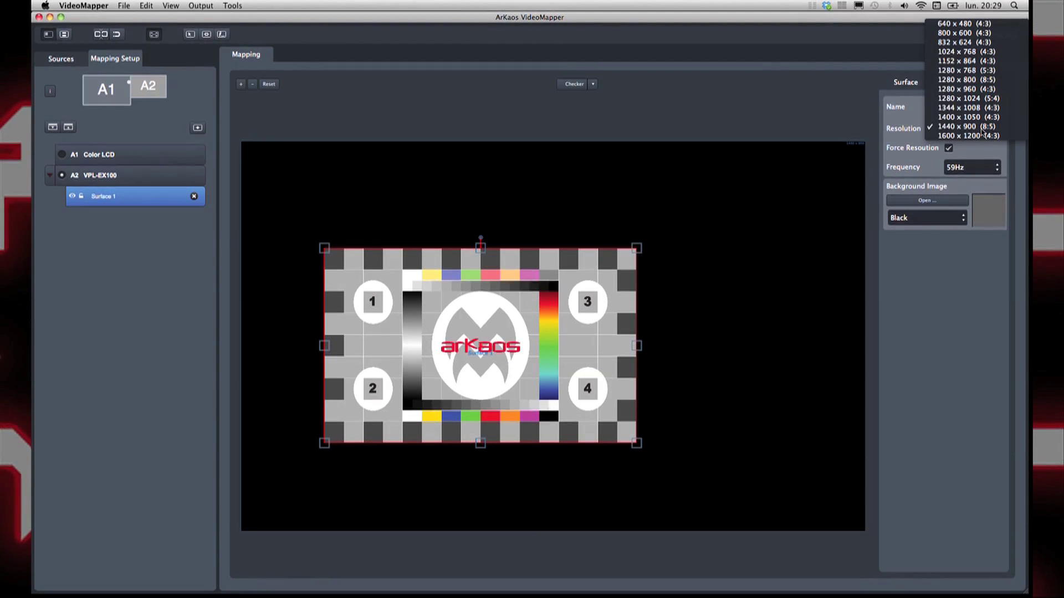
pyautogui.click(982, 132)
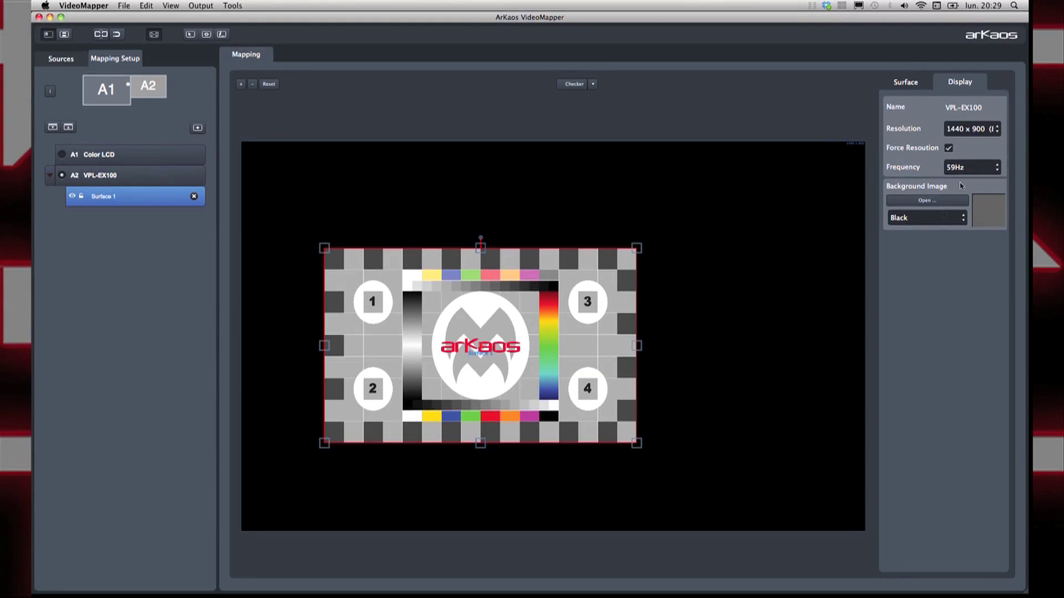
# - Shrink Surface 1 to about 406 by 280 and move it to about X 576, Y 745 over the projected object
pyautogui.click(925, 82)
pyautogui.moveTo(477, 358); pyautogui.dragTo(506, 381)
pyautogui.moveTo(664, 273); pyautogui.dragTo(531, 348)
pyautogui.moveTo(486, 396); pyautogui.dragTo(532, 450)
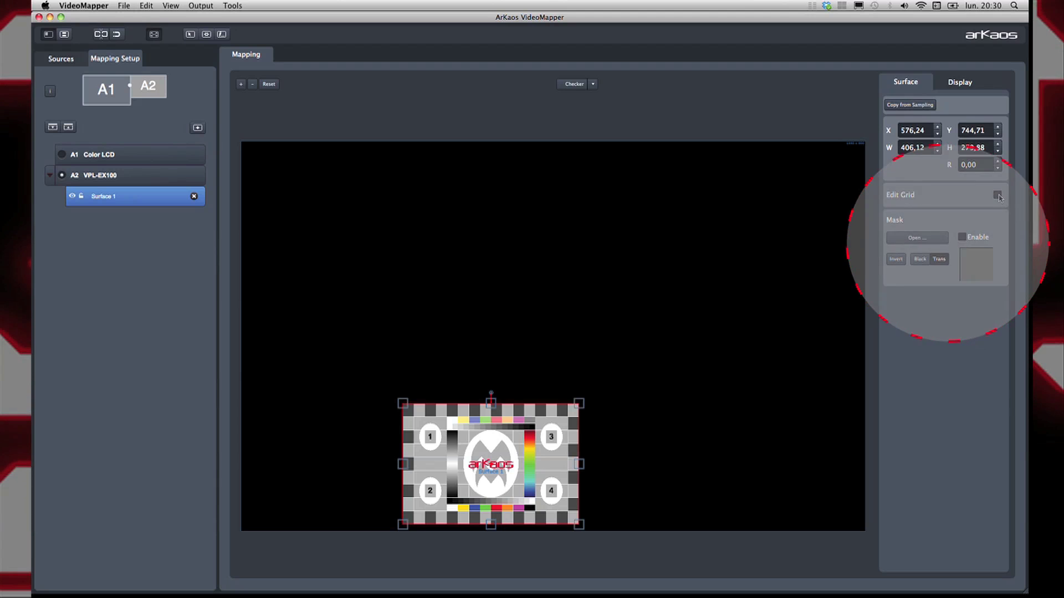
# - Enable grid editing on Surface 1 and pull its upper-right corner point inward to about X 630, Y 668
pyautogui.click(997, 195)
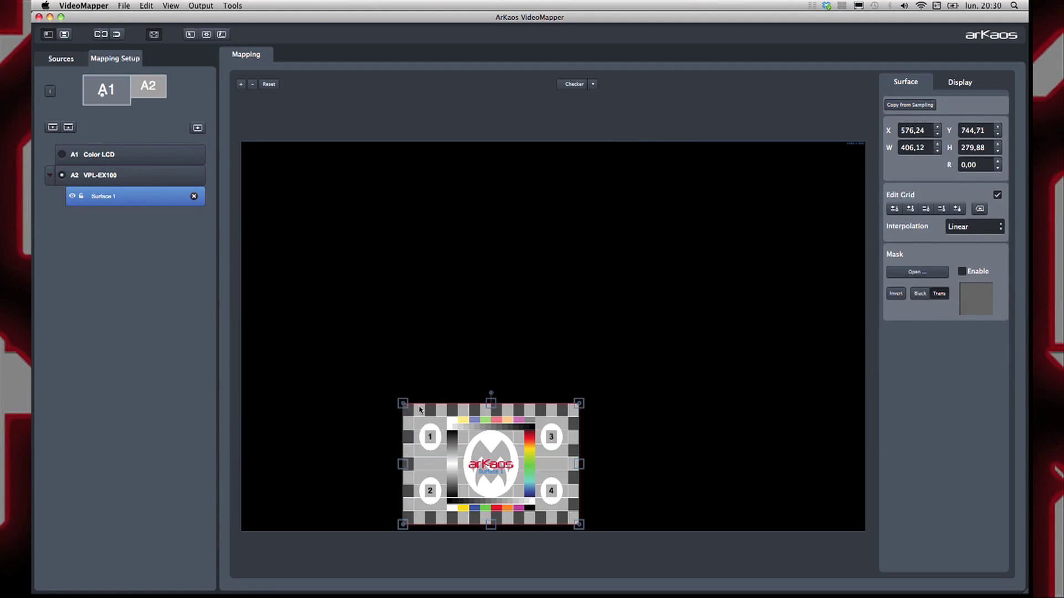
pyautogui.moveTo(578, 406); pyautogui.dragTo(513, 433)
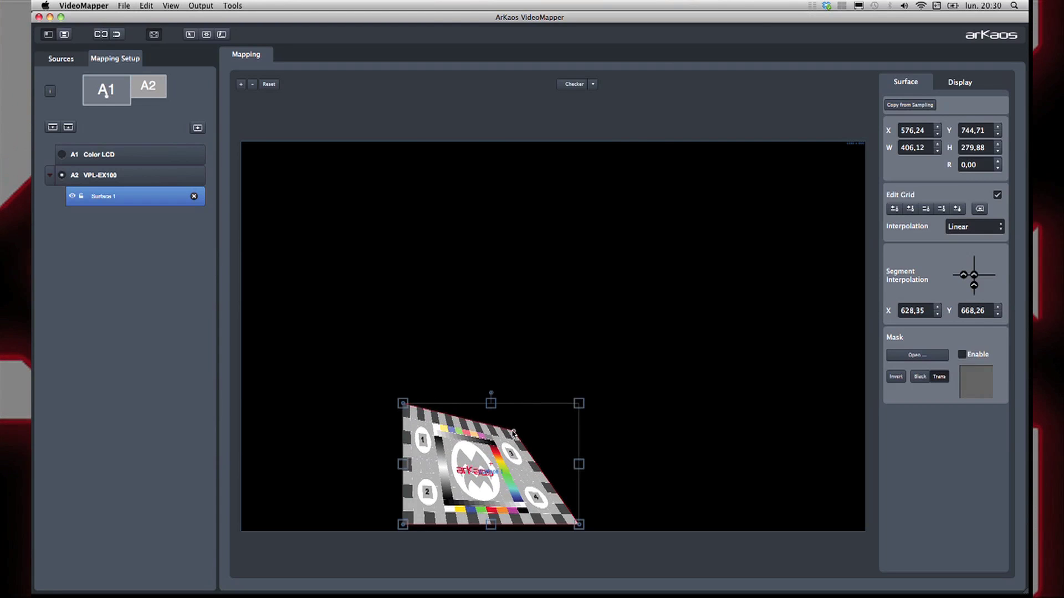
pyautogui.moveTo(578, 404); pyautogui.dragTo(512, 432)
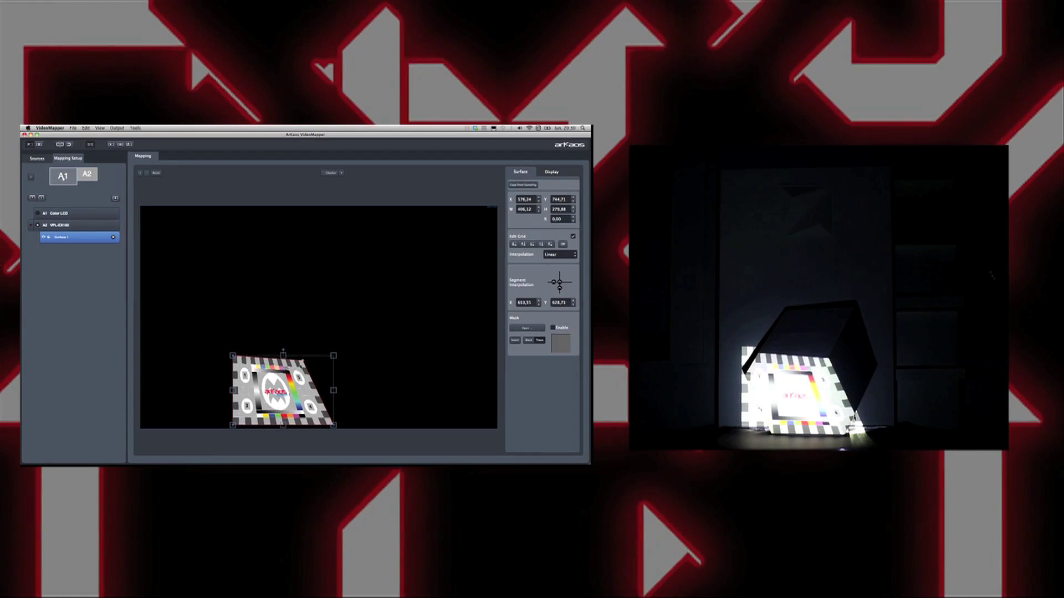
pyautogui.moveTo(296, 374); pyautogui.dragTo(297, 374)
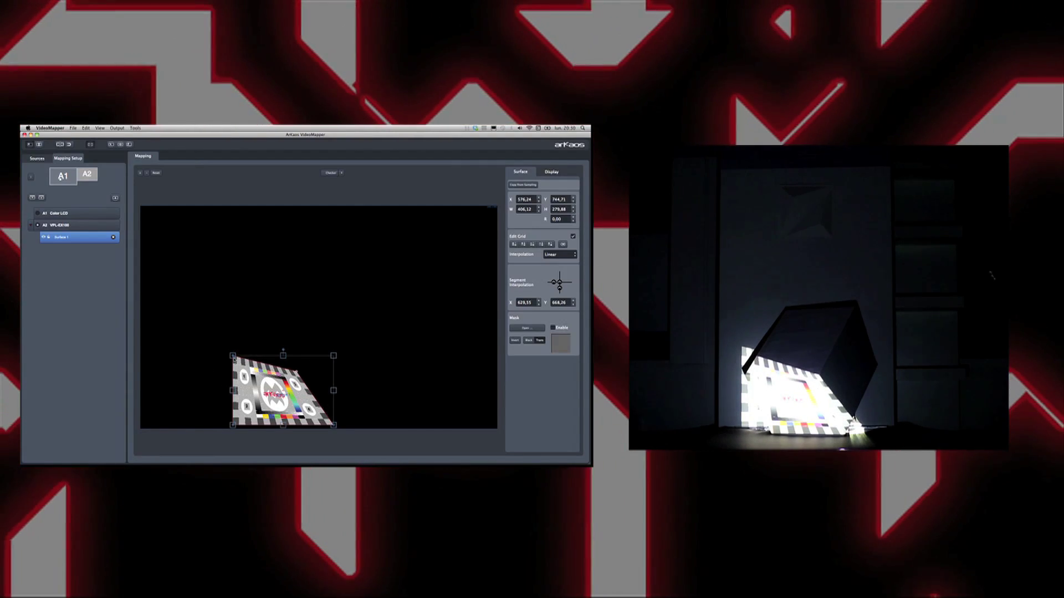
# - Fit Surface 1's upper-left corner and vertical position to the object's lower face, with the lower-right corner at about X 713, Y 891
pyautogui.moveTo(232, 363); pyautogui.dragTo(241, 379)
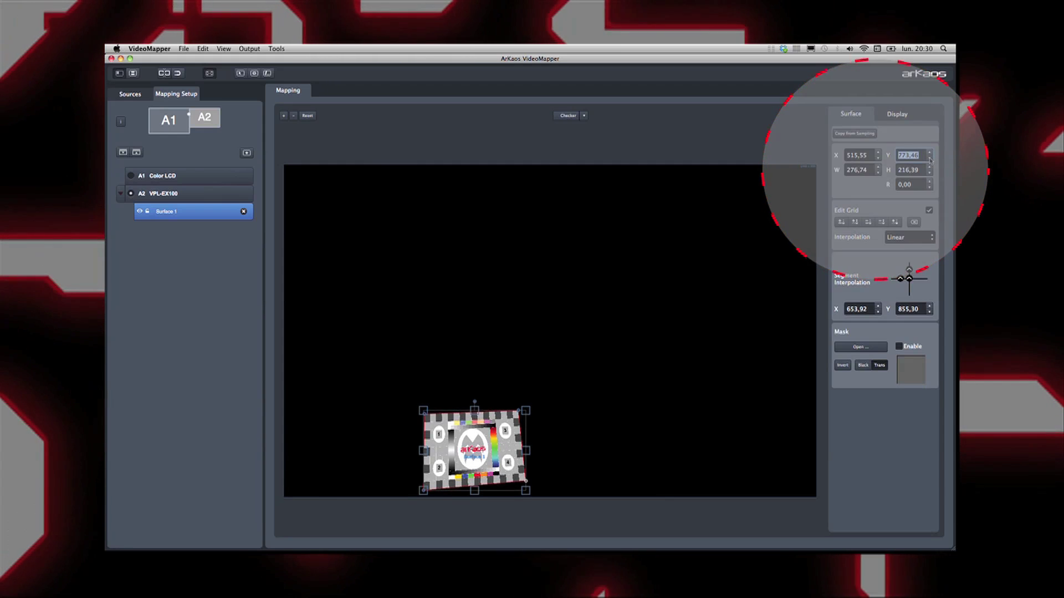
pyautogui.click(930, 153)
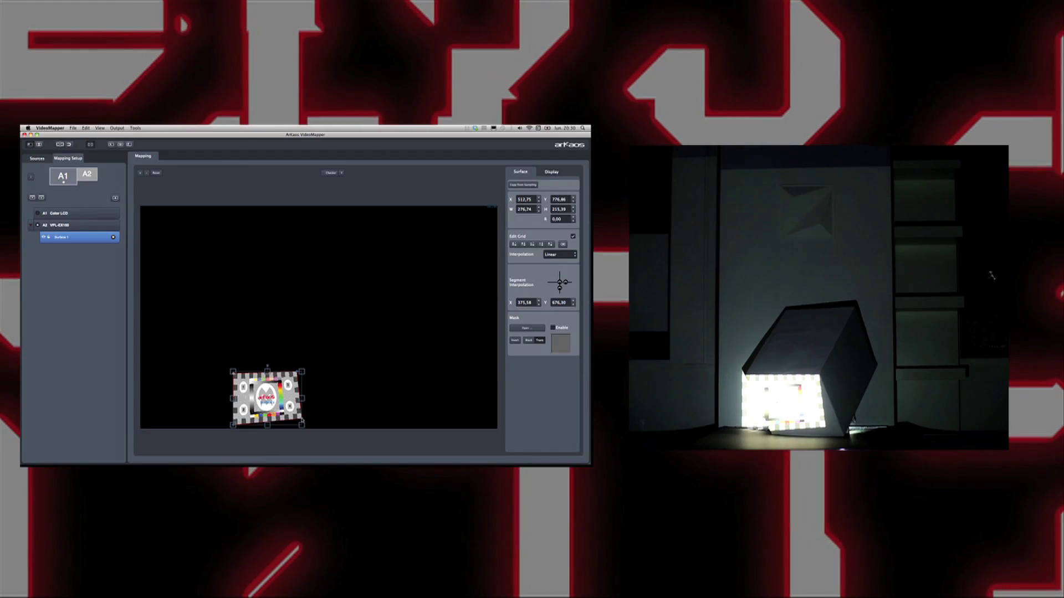
pyautogui.moveTo(526, 482); pyautogui.dragTo(529, 487)
pyautogui.moveTo(306, 424); pyautogui.dragTo(317, 428)
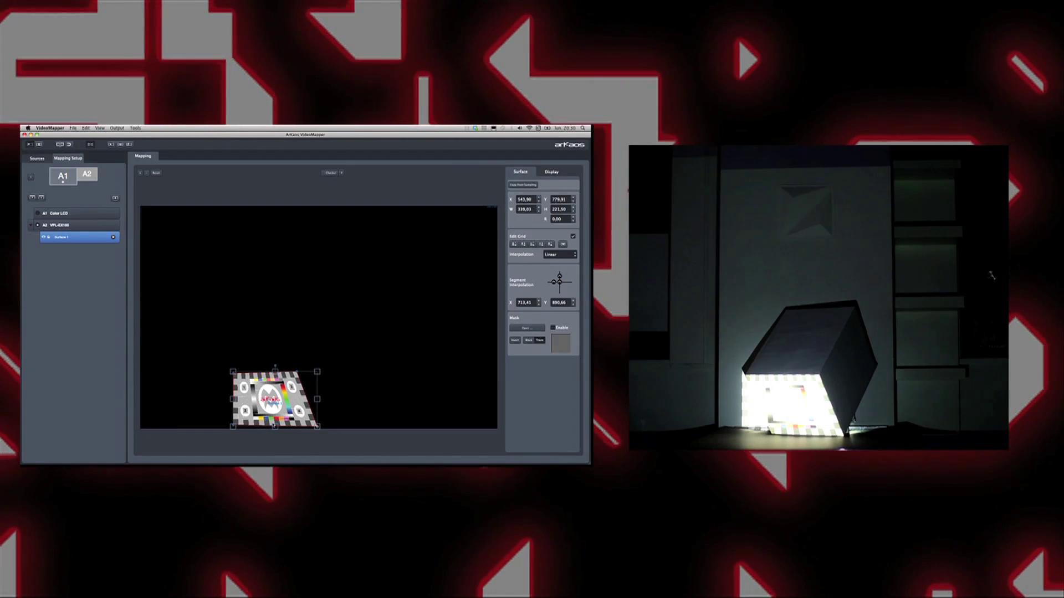
# - Fit Surface 1 to the cube's lower face: lower-left point at about X 470, Y 890, rotation 1.00, upper-right point at about X 630, Y 666
pyautogui.moveTo(233, 427); pyautogui.dragTo(258, 427)
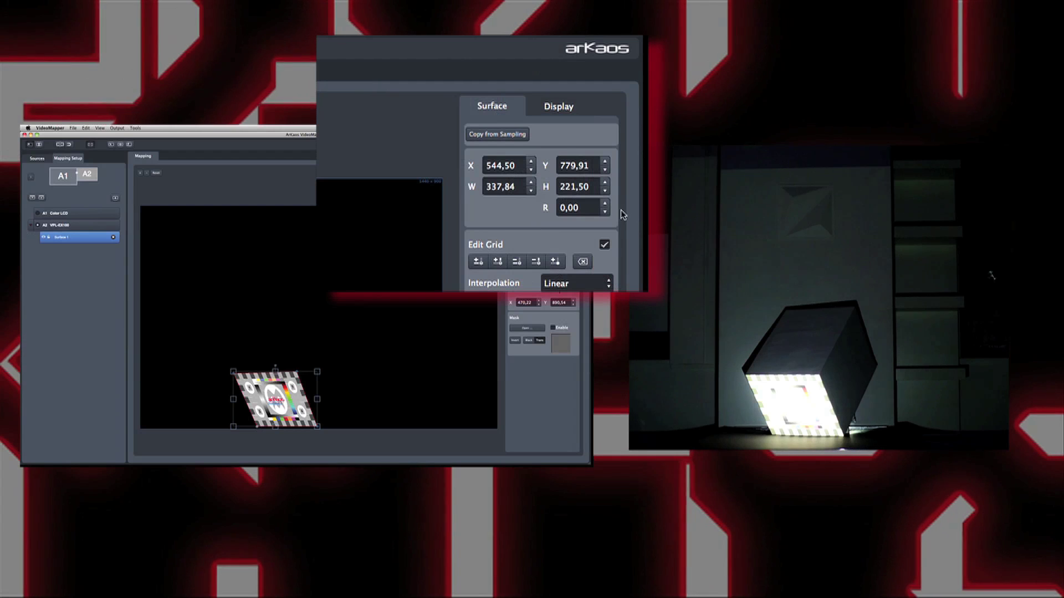
pyautogui.click(605, 204)
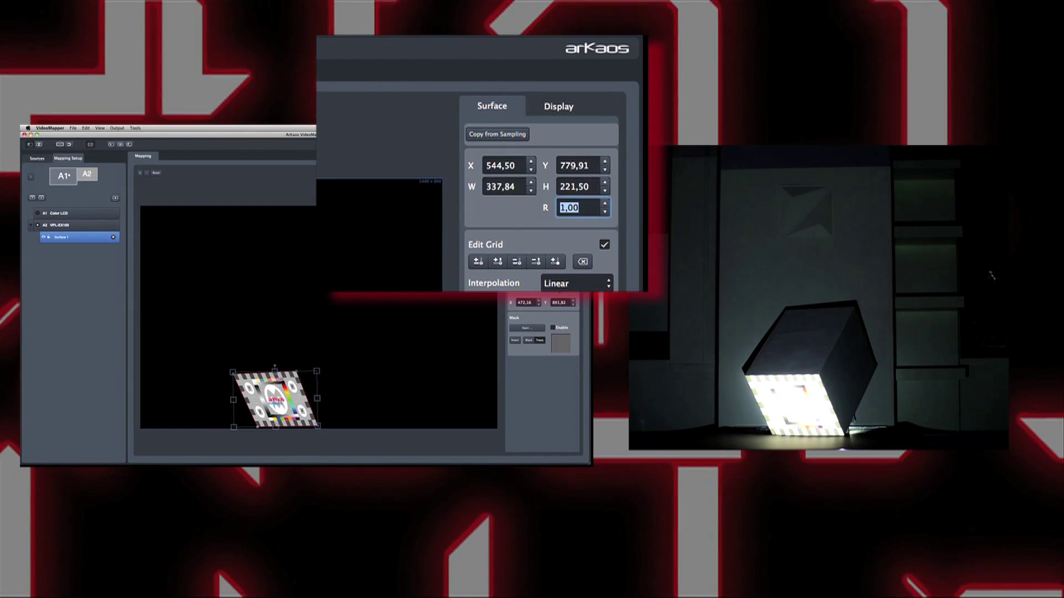
pyautogui.click(297, 372)
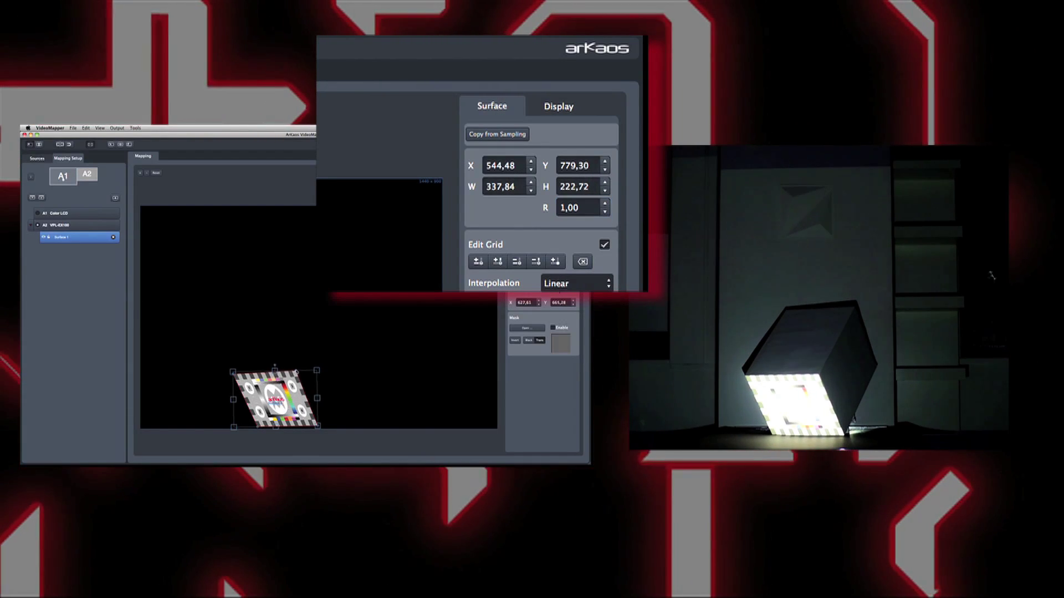
pyautogui.moveTo(297, 372); pyautogui.dragTo(296, 372)
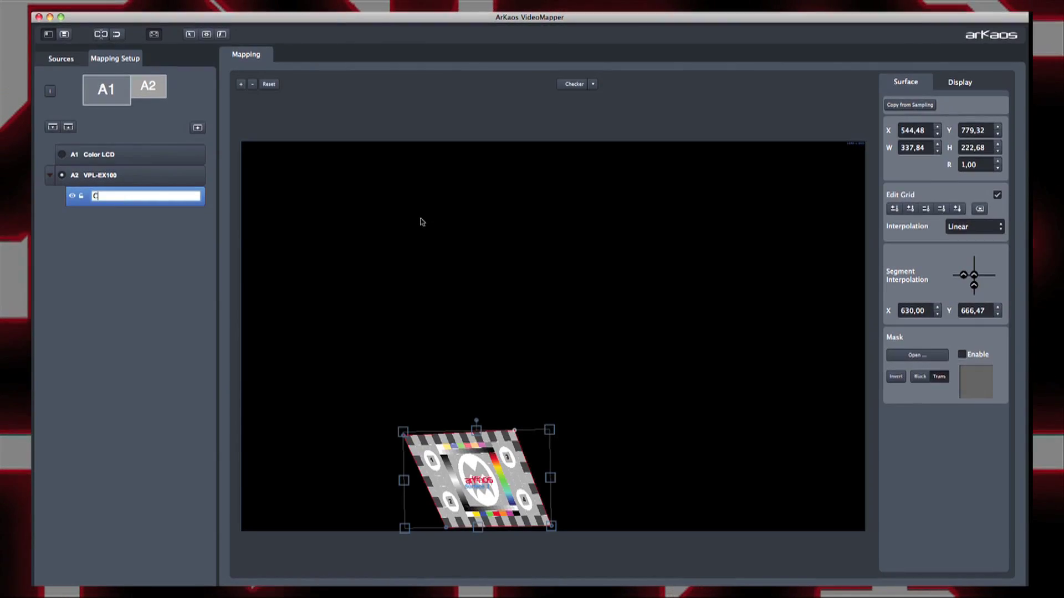
# - Rename the mapped surface under the VPL-EX100 display as CubeFaceGauche
pyautogui.write('aceG')
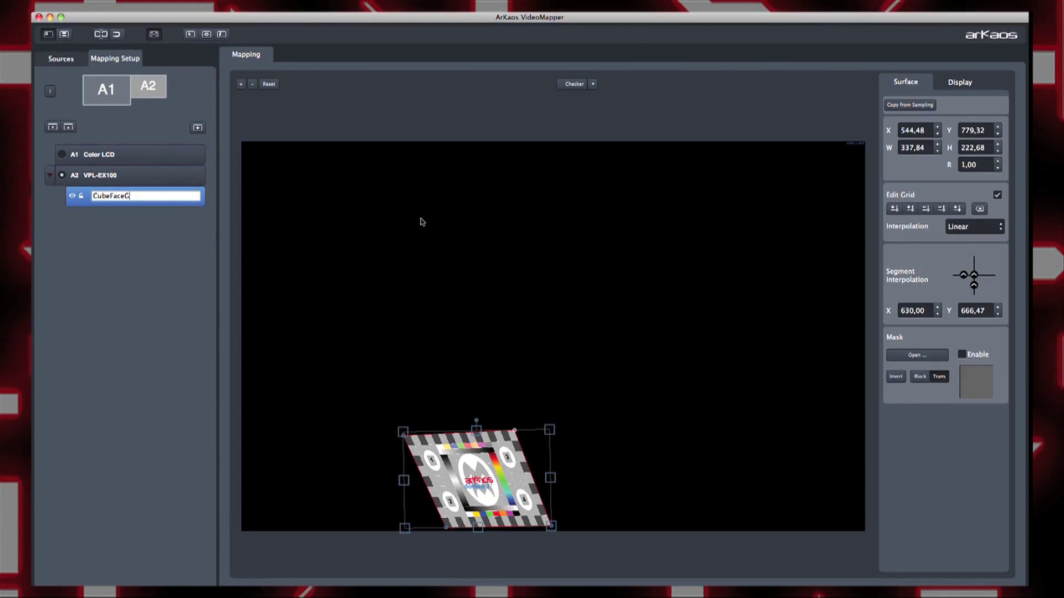
pyautogui.write('auche')
pyautogui.click(418, 254)
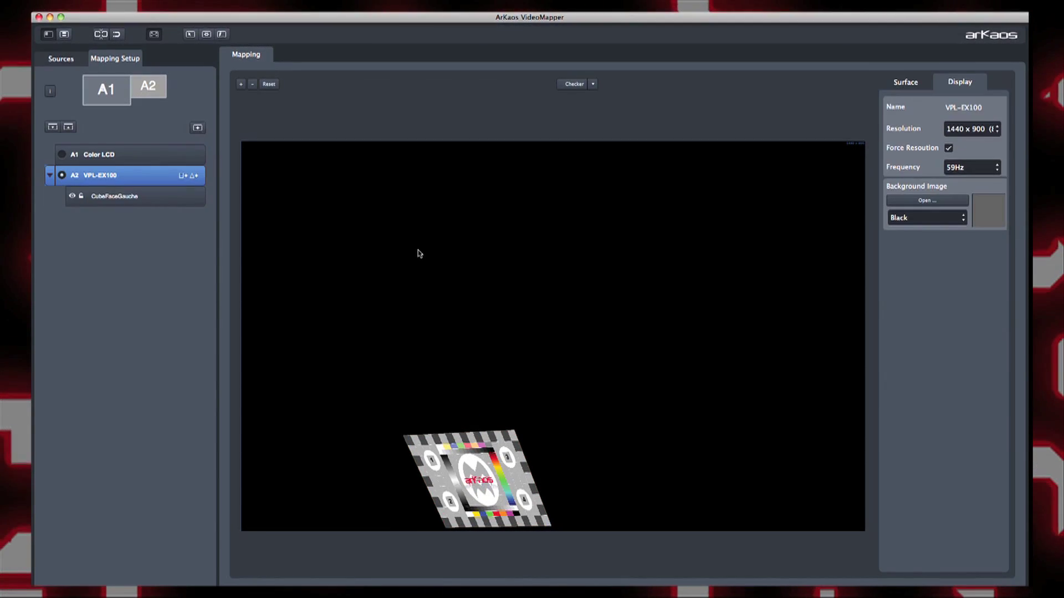
# - Add a surface to the VPL-EX100 display, about 272 by 288, placed at about X 502, Y 499 above CubeFaceGauche
pyautogui.click(183, 176)
pyautogui.moveTo(562, 325); pyautogui.dragTo(544, 312)
pyautogui.moveTo(398, 254); pyautogui.dragTo(288, 293)
pyautogui.moveTo(266, 332); pyautogui.dragTo(277, 331)
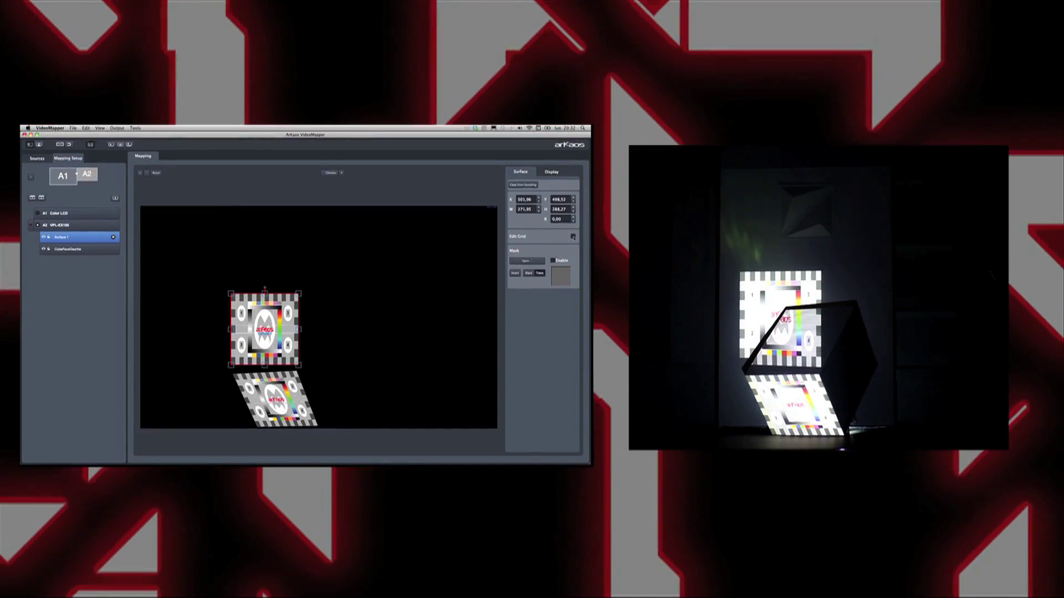
# - Enable grid editing on the new surface and snap its lower corner points onto the upper corners of CubeFaceGauche
pyautogui.click(572, 236)
pyautogui.moveTo(297, 295)
pyautogui.mouseDown()
pyautogui.moveTo(344, 242)
pyautogui.moveTo(291, 295)
pyautogui.mouseUp()
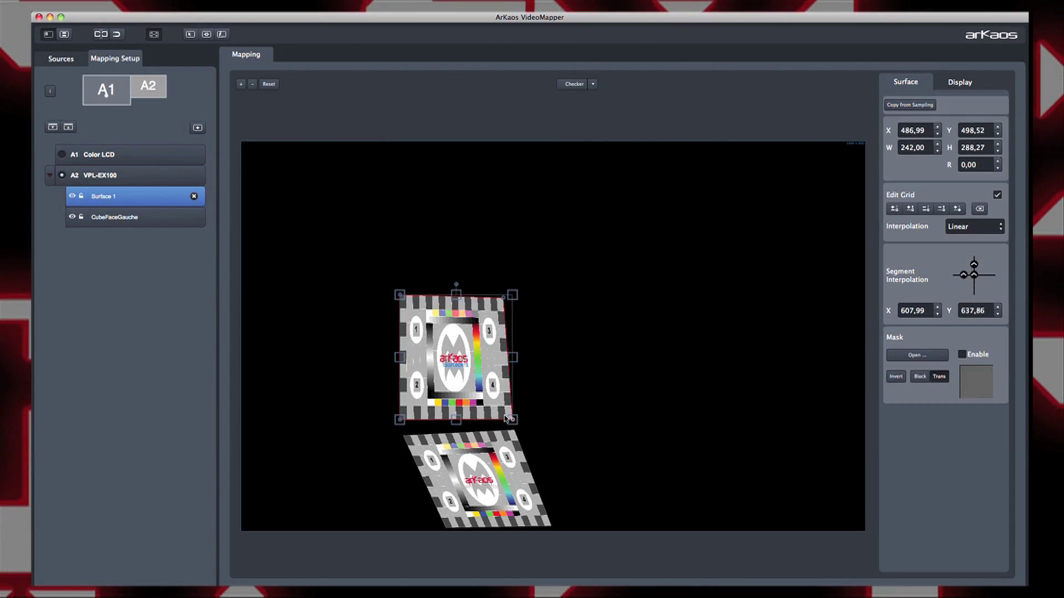
pyautogui.moveTo(506, 419); pyautogui.dragTo(520, 417)
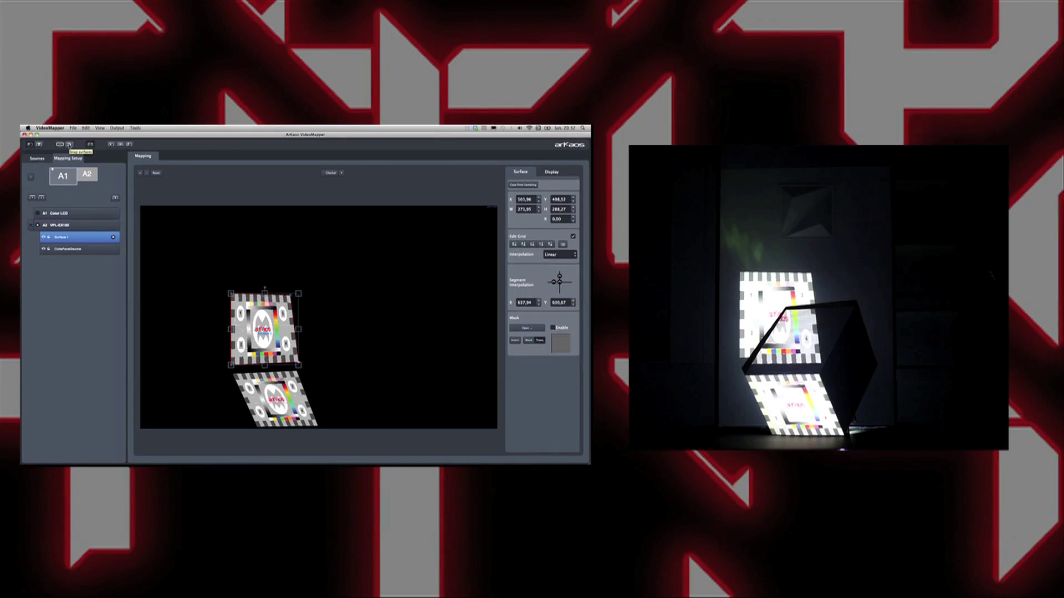
pyautogui.moveTo(299, 365); pyautogui.dragTo(296, 373)
pyautogui.moveTo(231, 365); pyautogui.dragTo(236, 375)
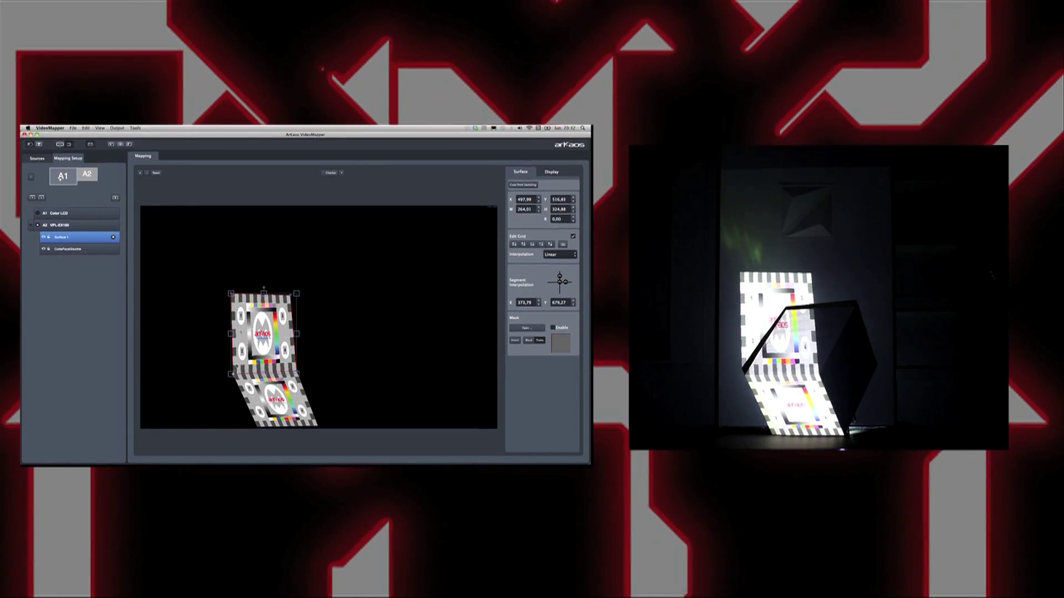
# - Fit the surface's upper corners to the cube's top face, with the upper-right point at about X 752, Y 454, and rename it CubeTop
pyautogui.moveTo(231, 293); pyautogui.dragTo(291, 301)
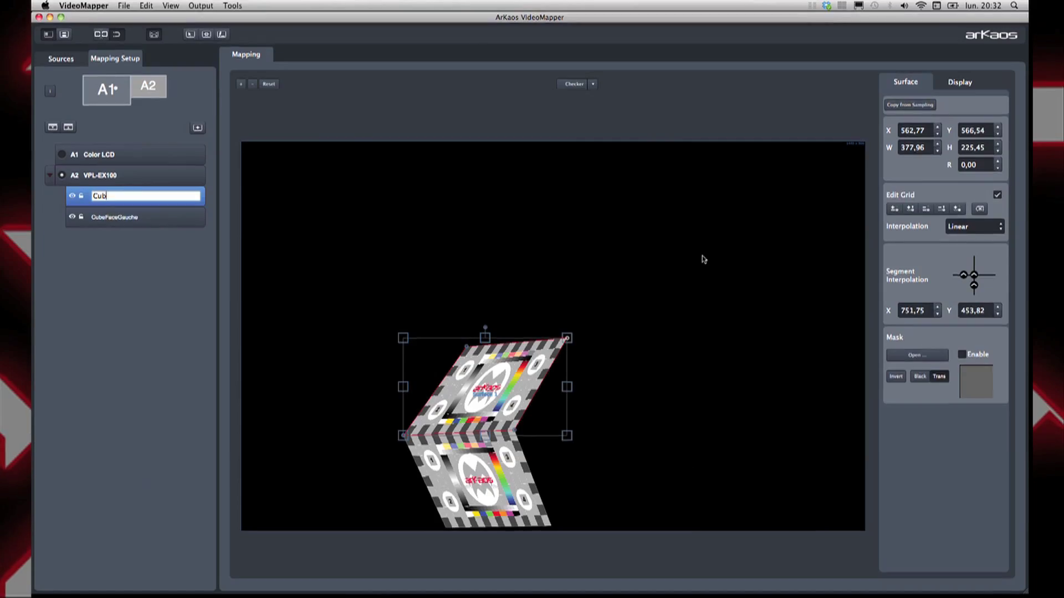
pyautogui.write('Top')
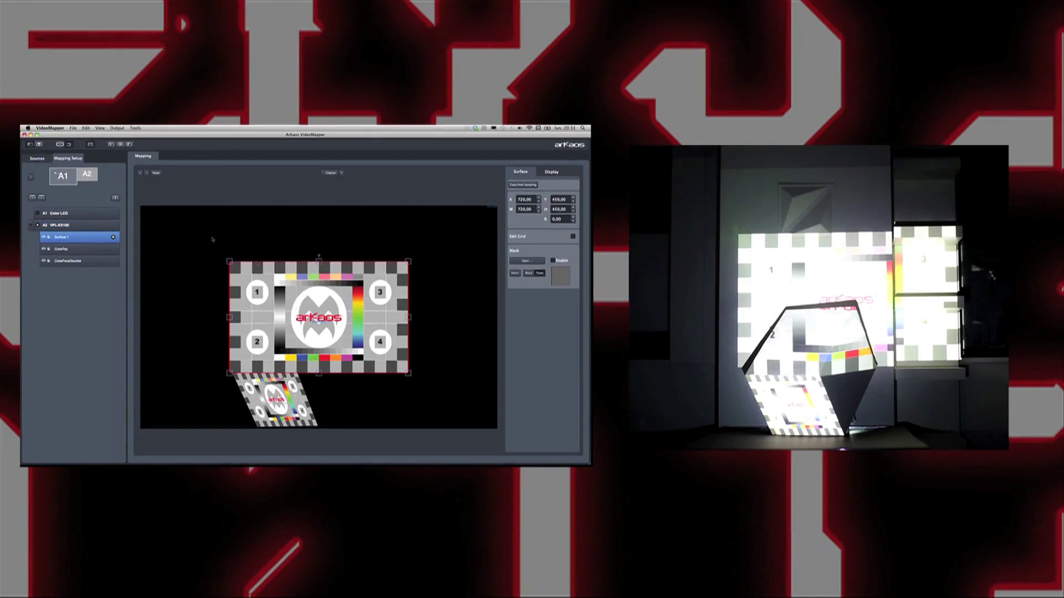
# - Shrink the new third surface to about 219 high and move it to about X 788, Y 705 beside the two mapped faces
pyautogui.moveTo(302, 285); pyautogui.dragTo(374, 286)
pyautogui.click(479, 263)
pyautogui.moveTo(480, 262); pyautogui.dragTo(336, 370)
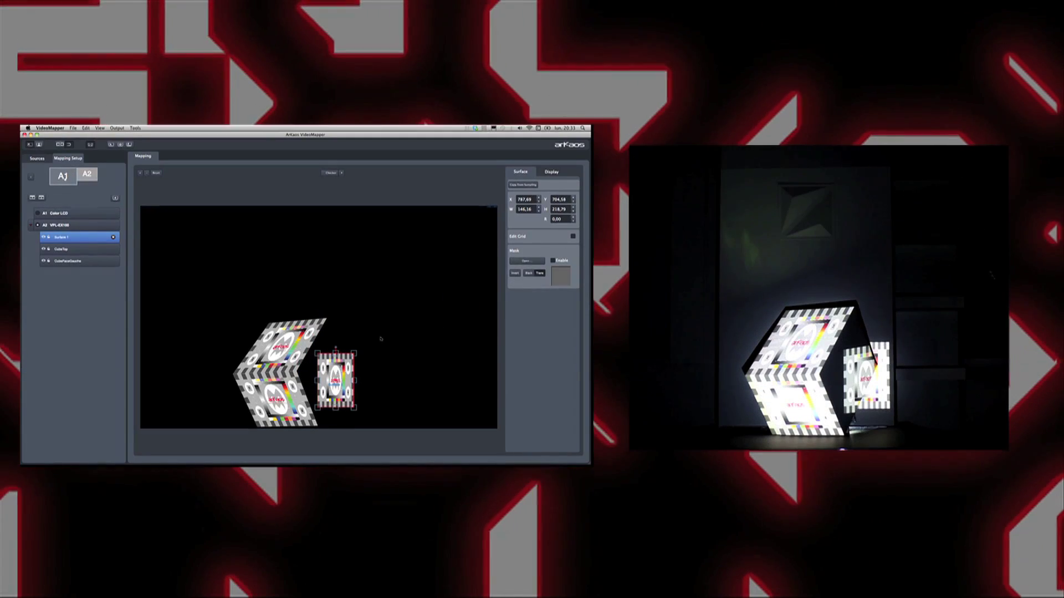
# - Enable grid editing on the third surface and fit its corners to the cube's right face, joining its edge to CubeTop and CubeFaceGauche
pyautogui.click(573, 236)
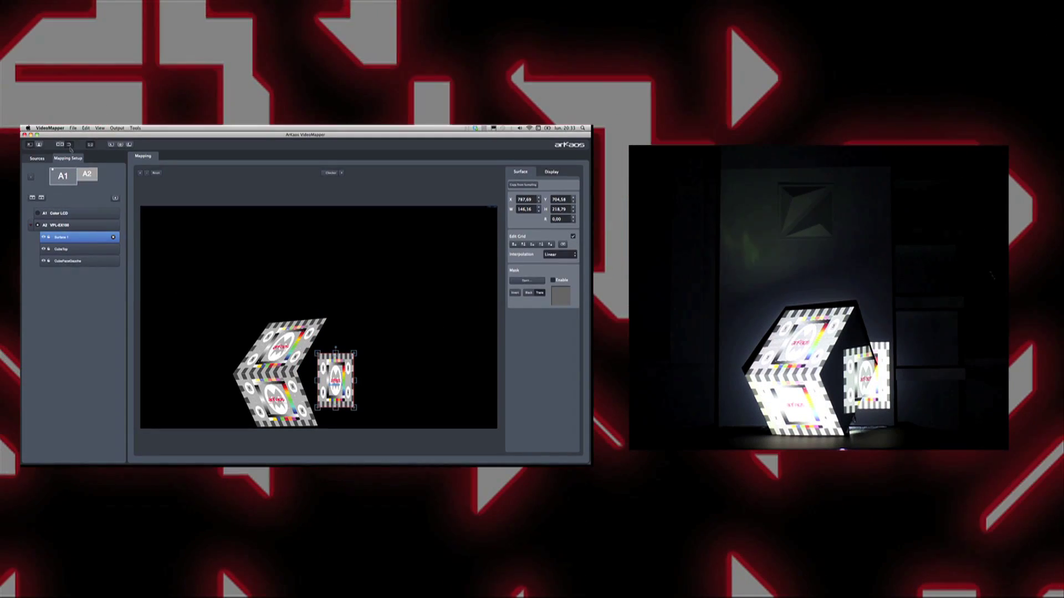
pyautogui.moveTo(317, 353); pyautogui.dragTo(328, 319)
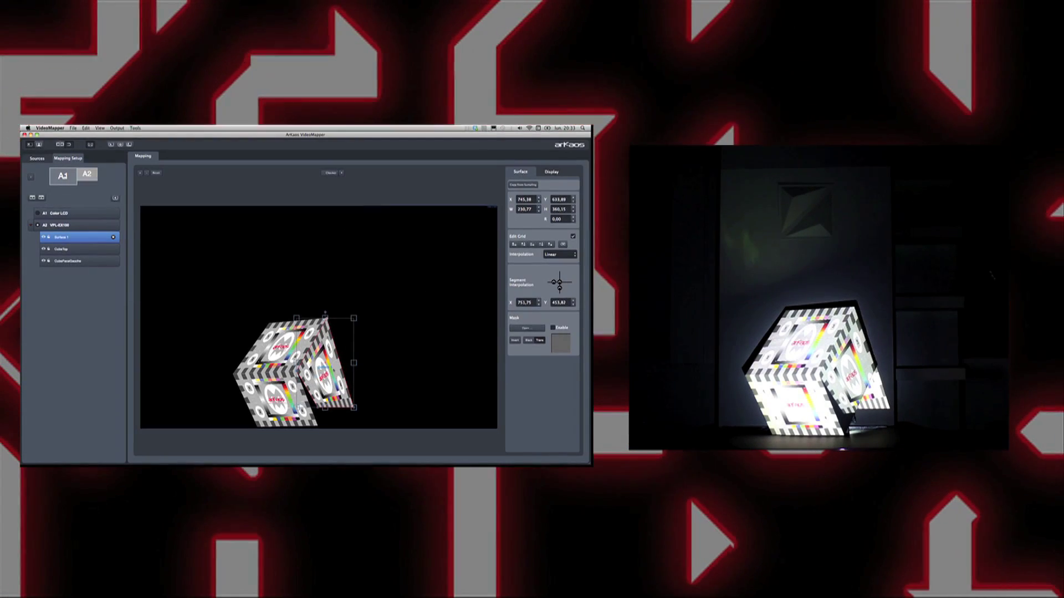
pyautogui.moveTo(317, 407); pyautogui.dragTo(317, 425)
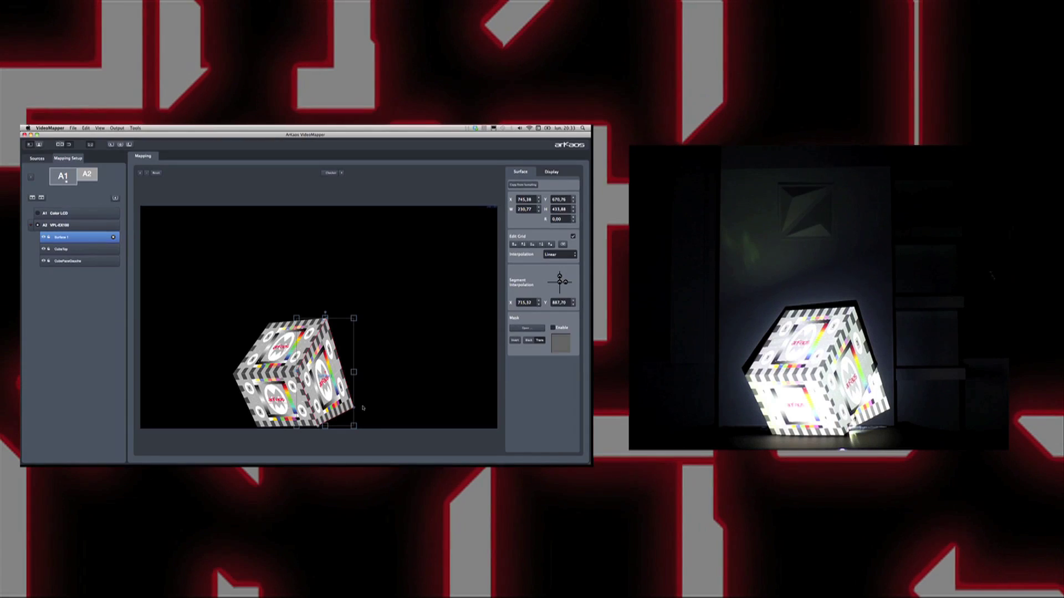
pyautogui.moveTo(353, 373); pyautogui.dragTo(343, 374)
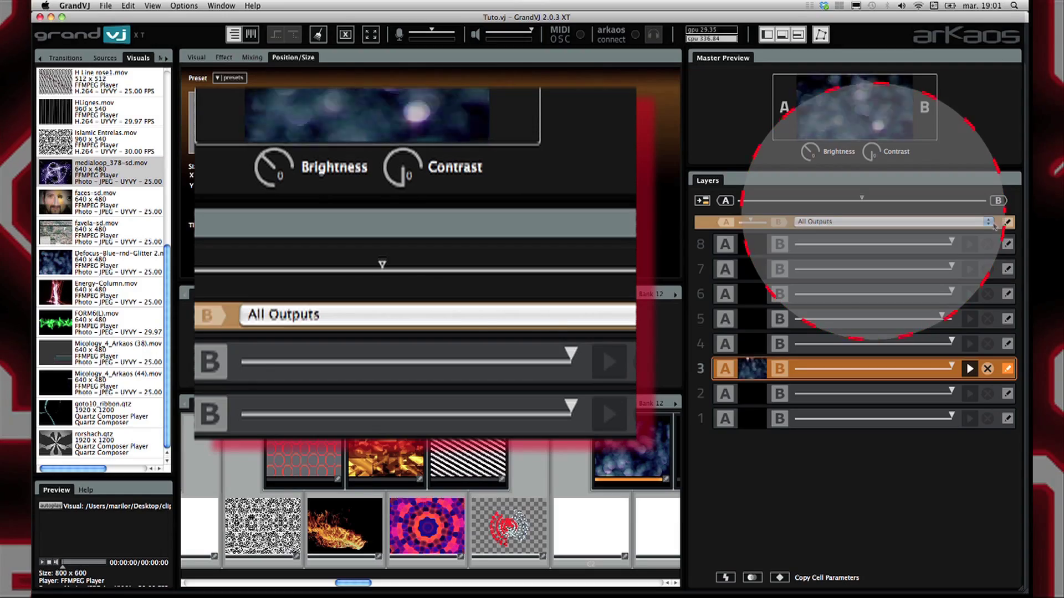
# - In GrandVJ, check which mapped surfaces the layer group can be sent to and keep All Outputs
pyautogui.click(608, 235)
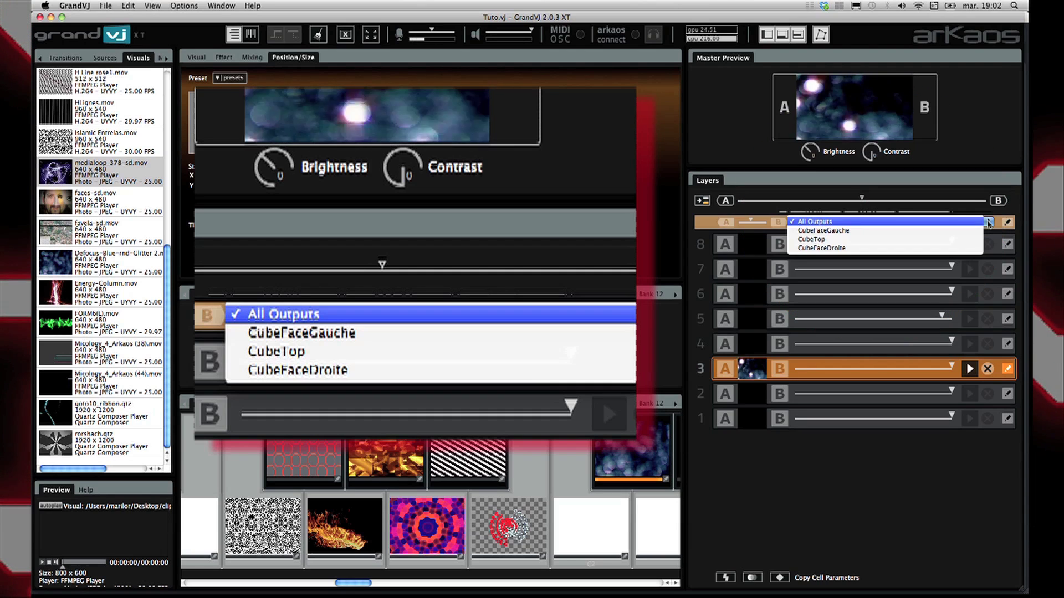
pyautogui.click(987, 224)
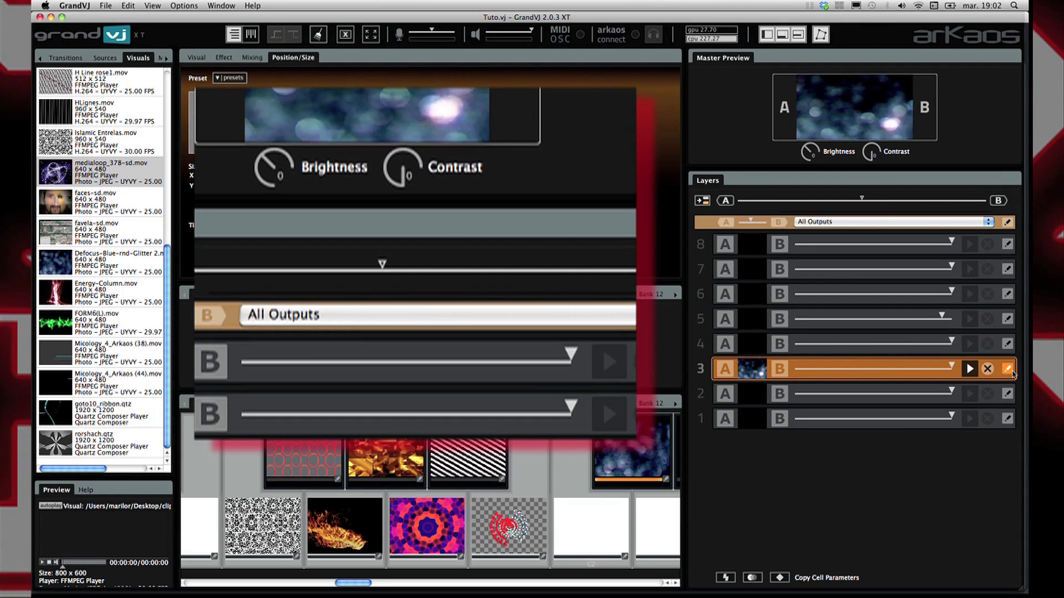
pyautogui.click(988, 223)
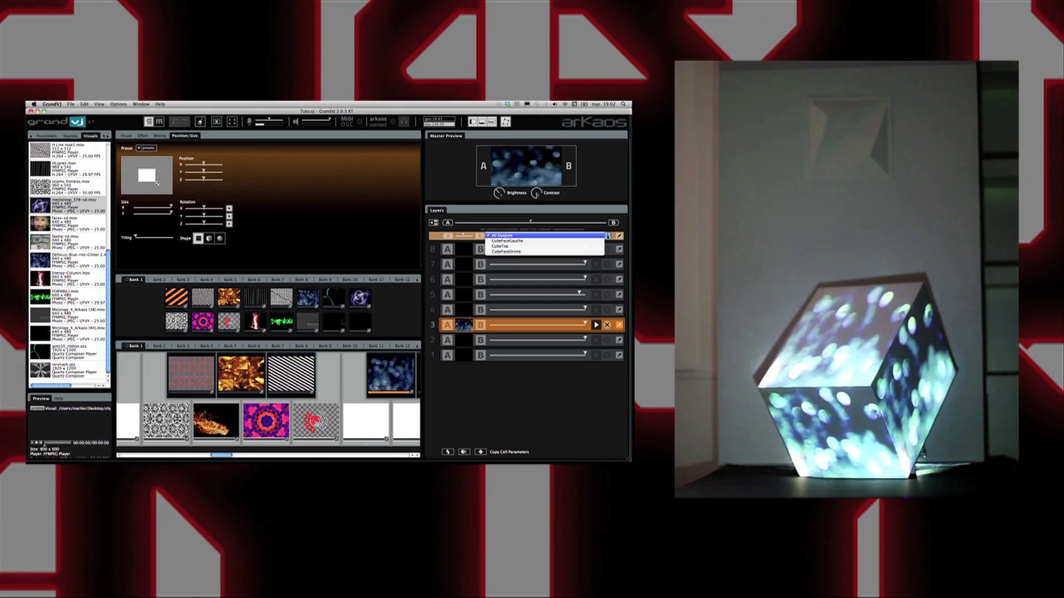
pyautogui.click(608, 236)
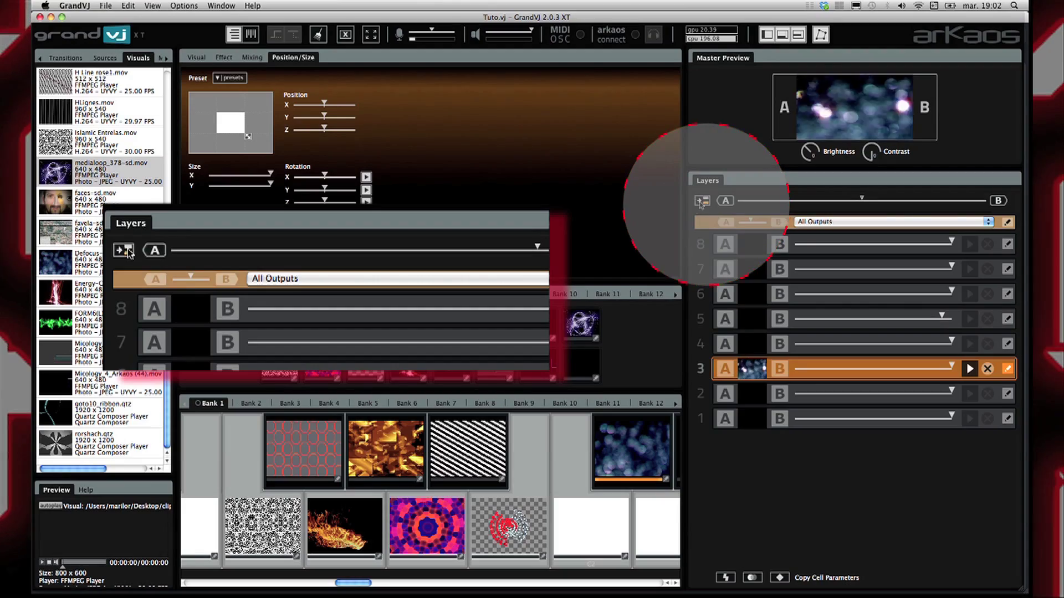
# - Insert an output group above layer 3 and try it on the different cube surfaces, ending with CubeFaceGauche
pyautogui.click(434, 224)
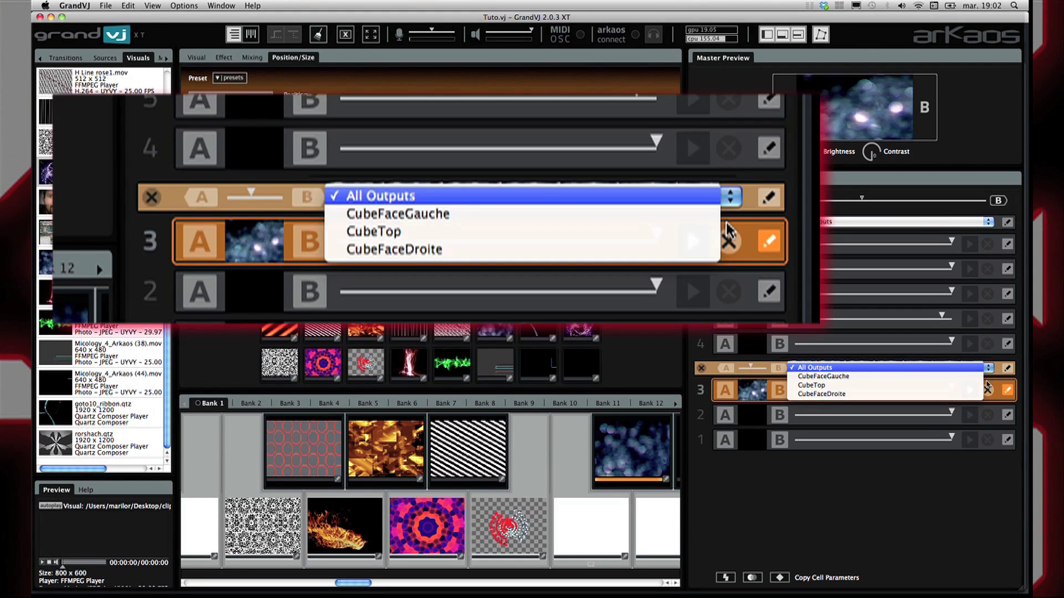
pyautogui.click(954, 379)
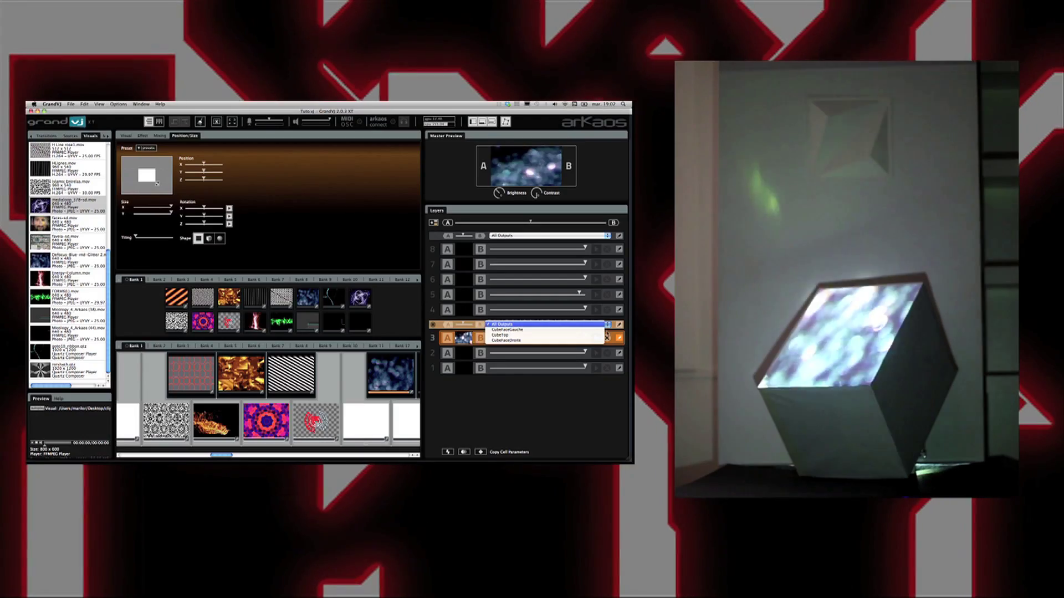
pyautogui.click(586, 331)
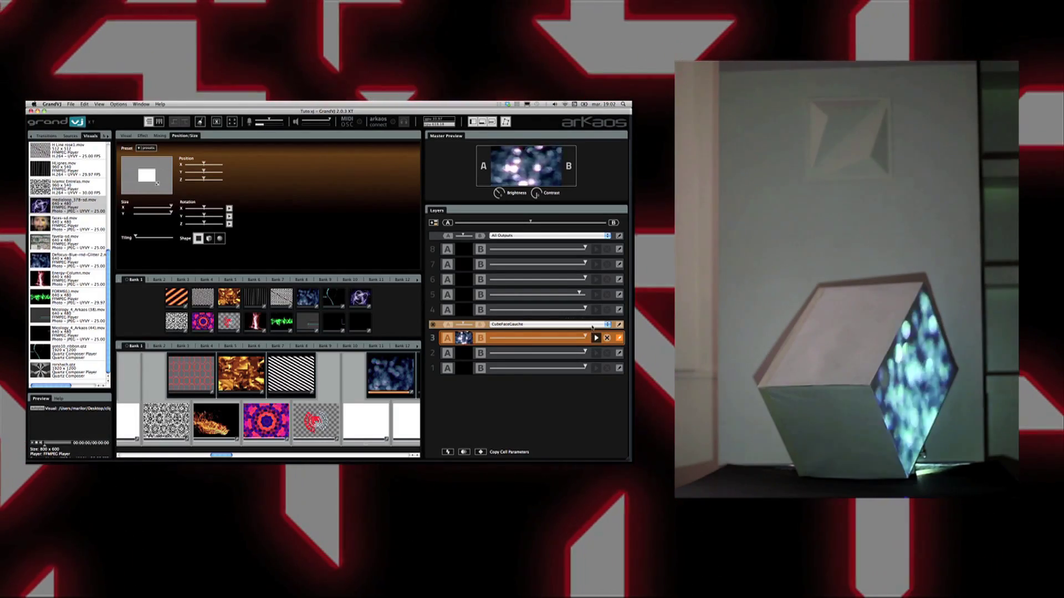
pyautogui.click(587, 324)
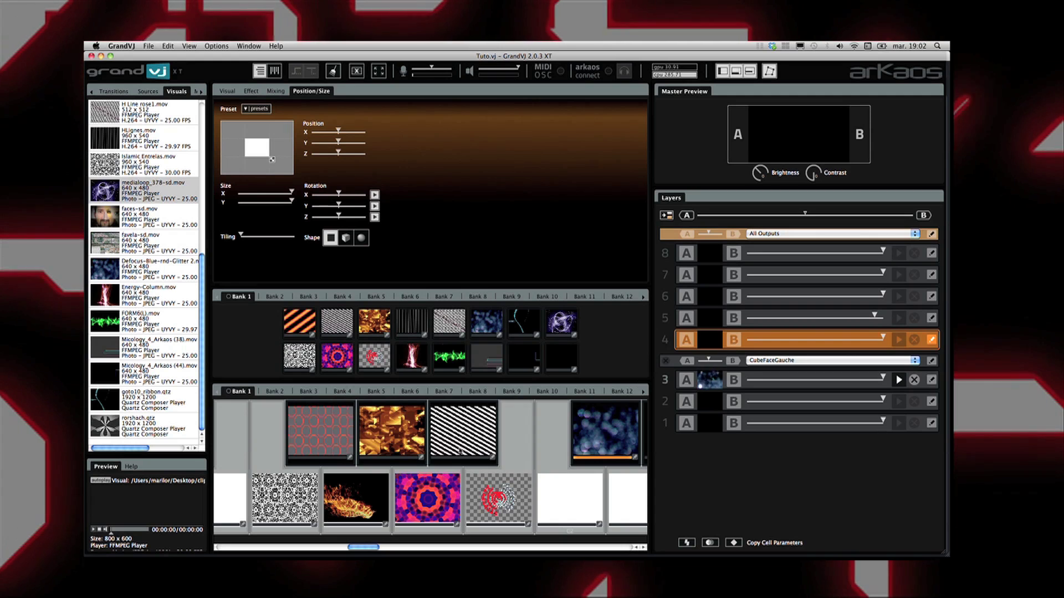
# - Load the black-and-white diagonal stripes visual into layer 4 and route it to CubeTop through a new output group
pyautogui.click(460, 452)
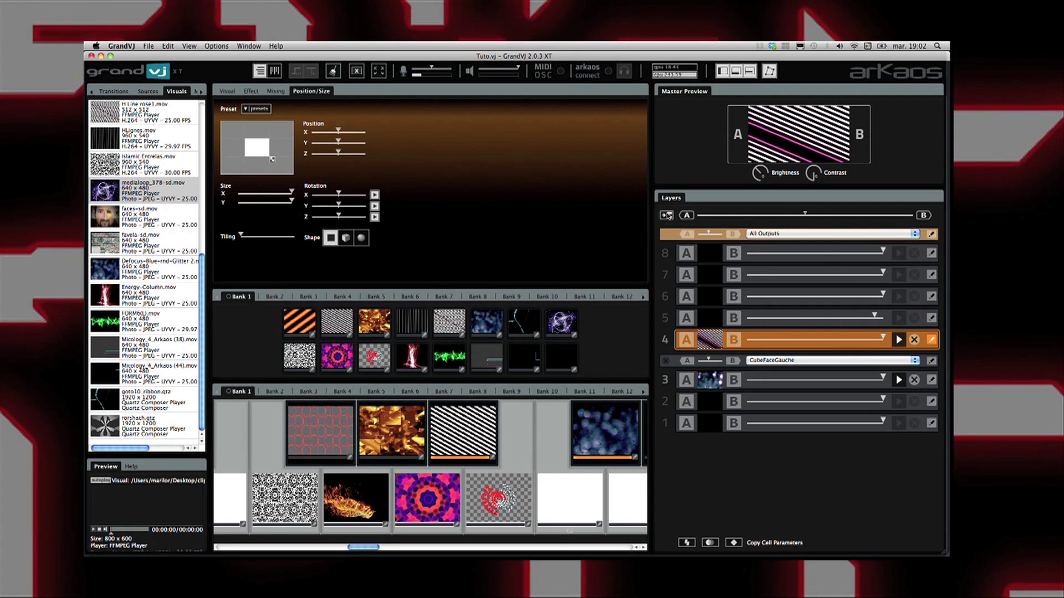
pyautogui.click(667, 215)
pyautogui.click(914, 339)
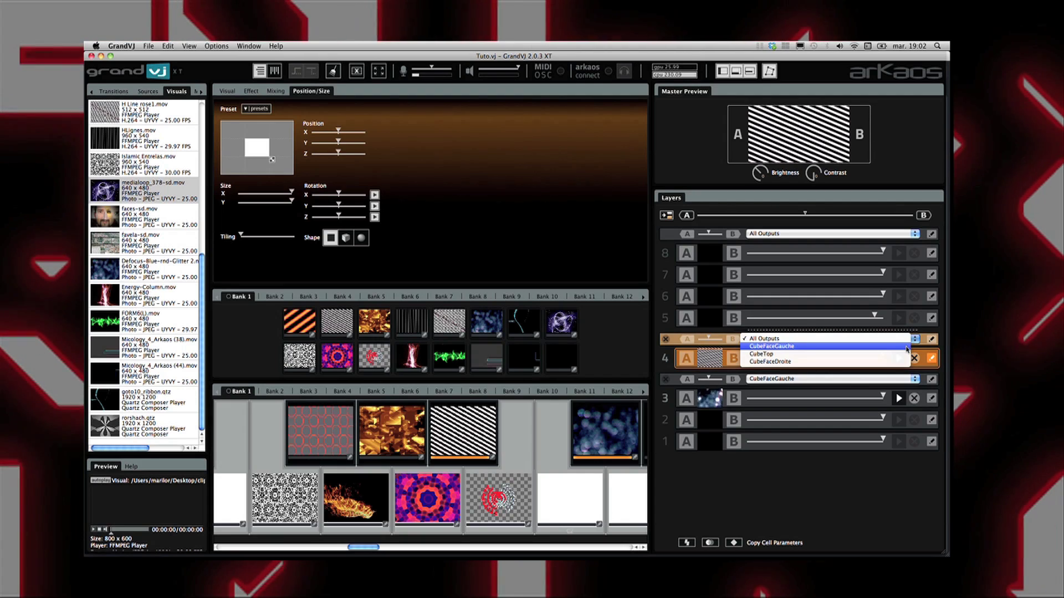
pyautogui.click(906, 354)
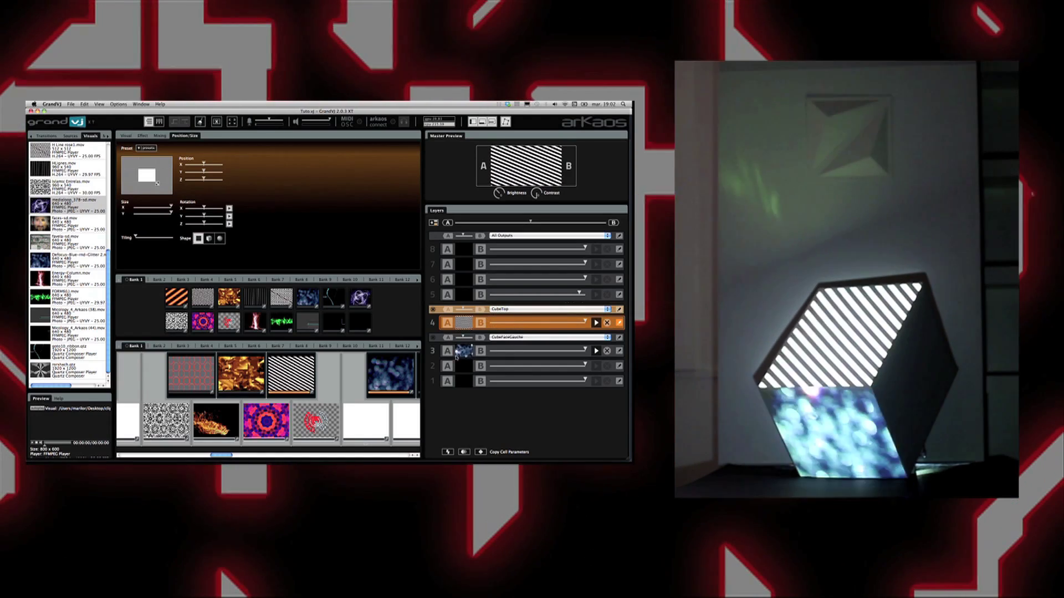
# - Replace layer 3's visual with the black-and-white interlaced pattern
pyautogui.click(504, 350)
pyautogui.click(160, 421)
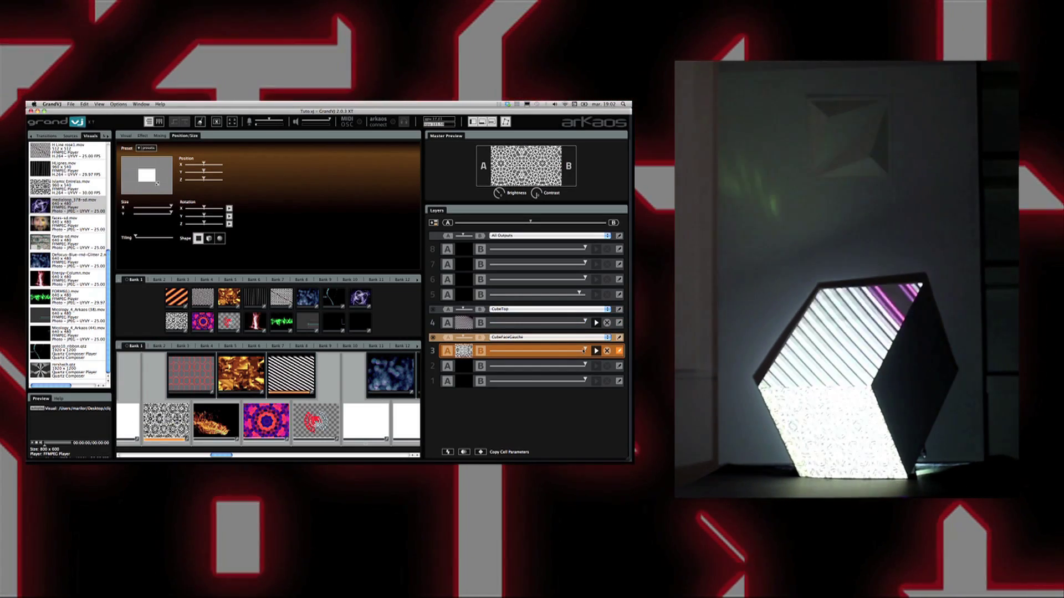
# - Route layer 5 to CubeFaceDroite through a new output group and load the vertical lines visual into it
pyautogui.click(564, 296)
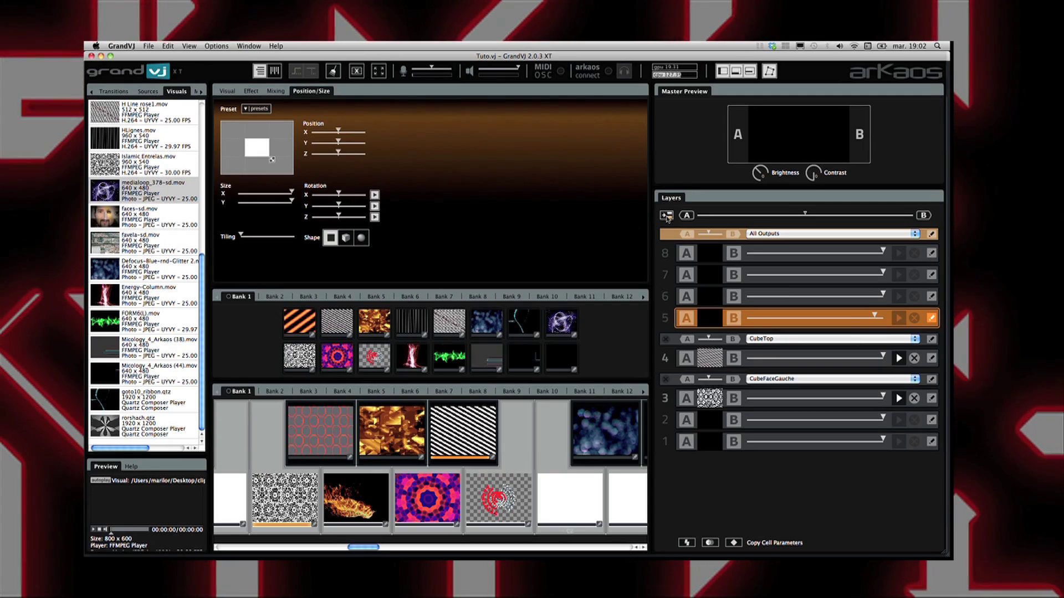
pyautogui.click(667, 216)
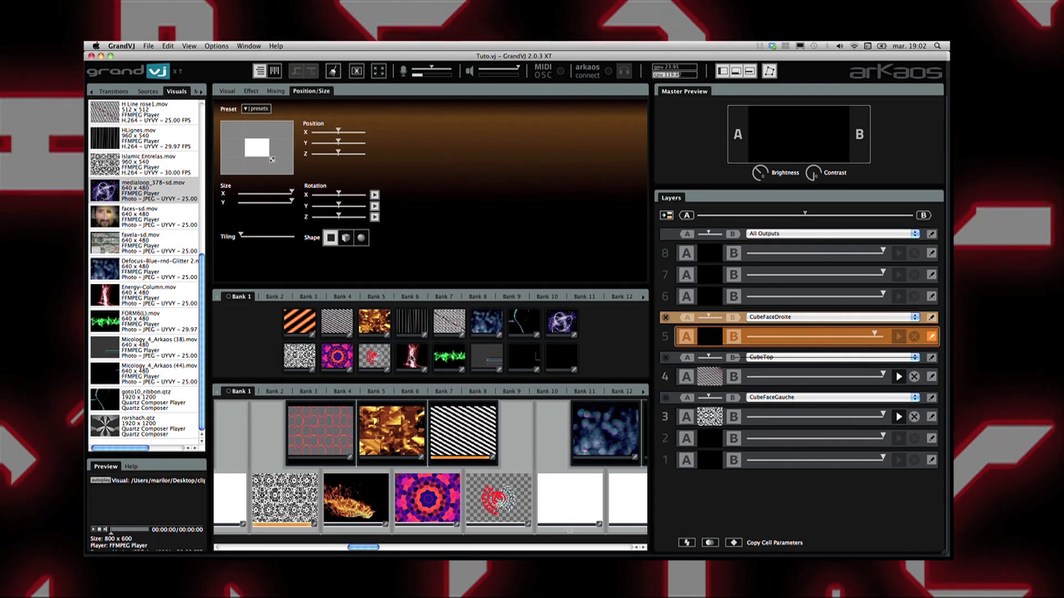
pyautogui.click(421, 325)
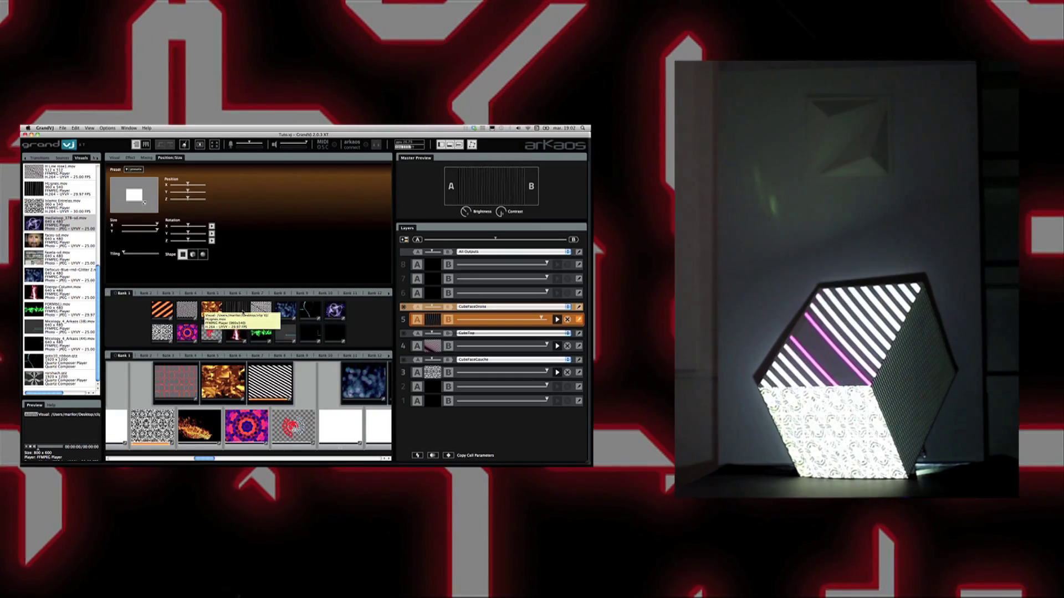